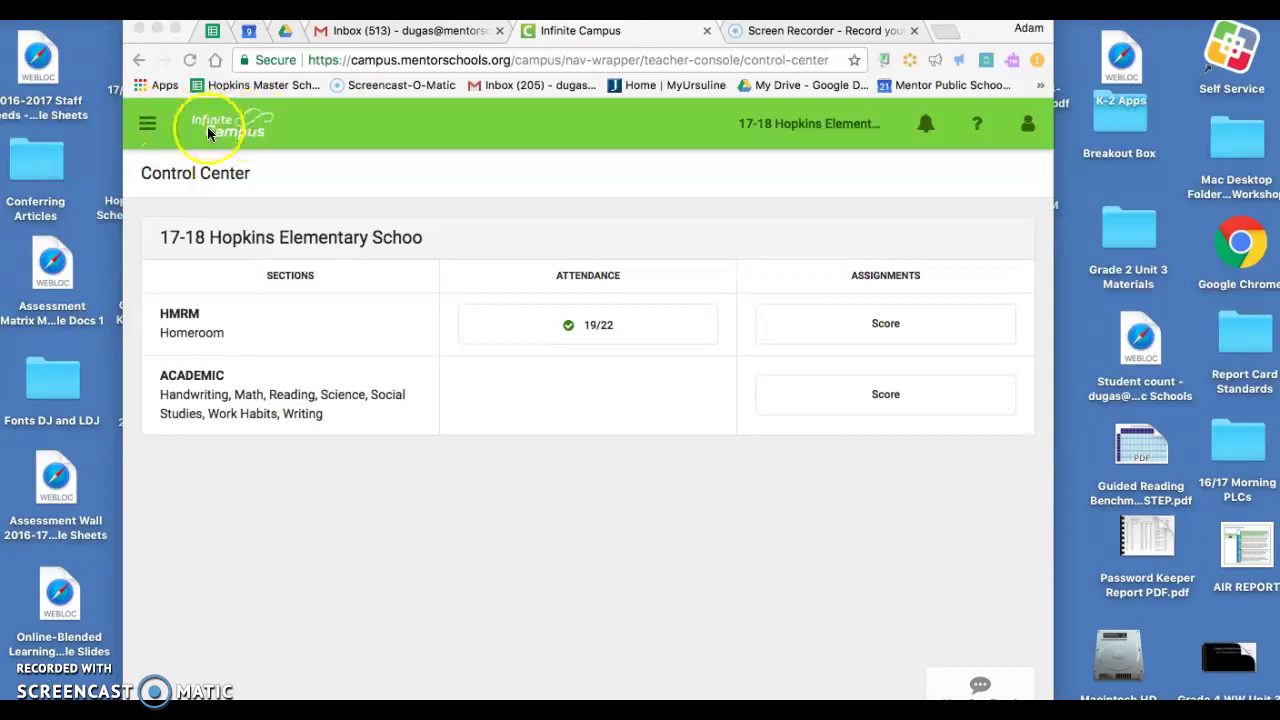
Start a new message in the Message Center with type Class Message and the <new> template
left_click(148, 126)
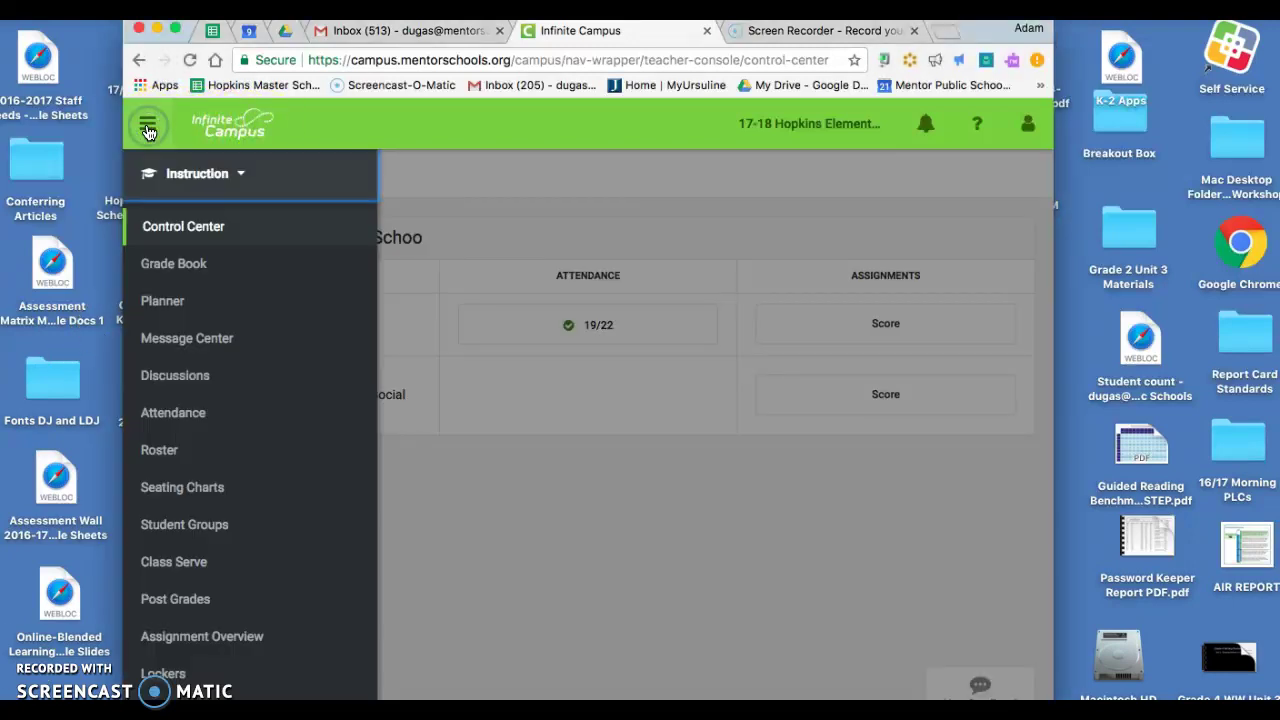
left_click(212, 355)
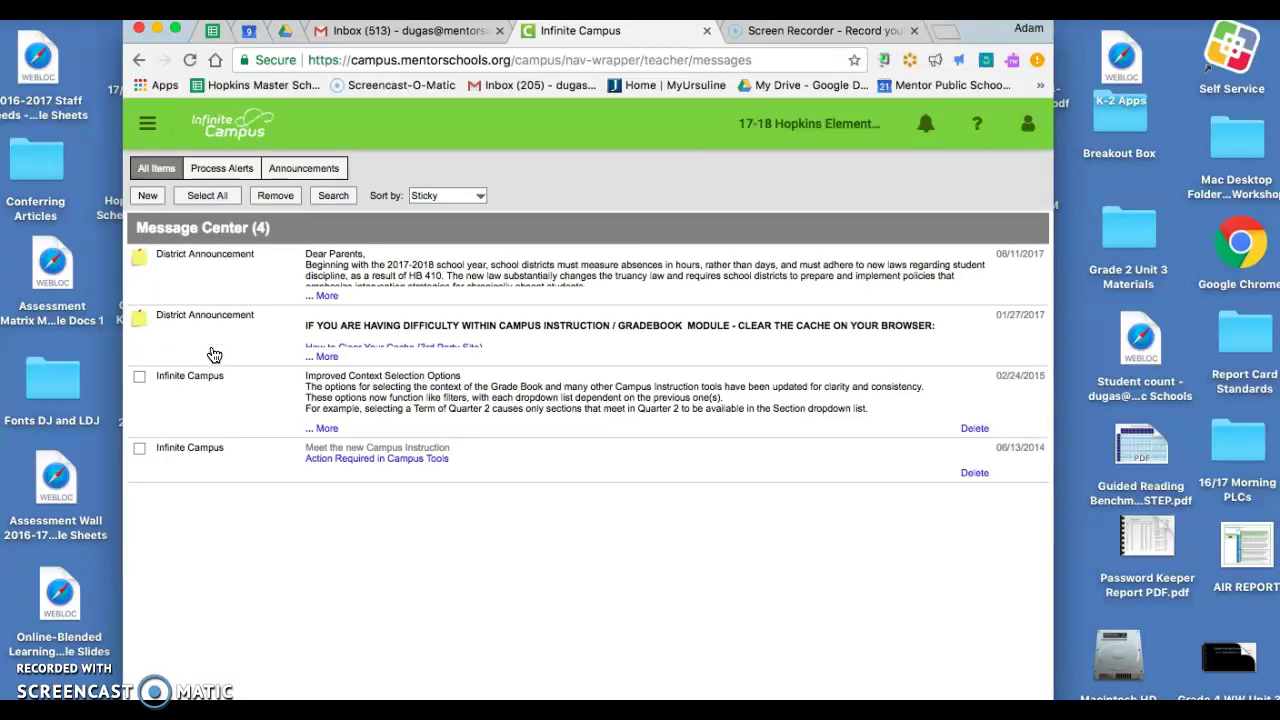
left_click(150, 197)
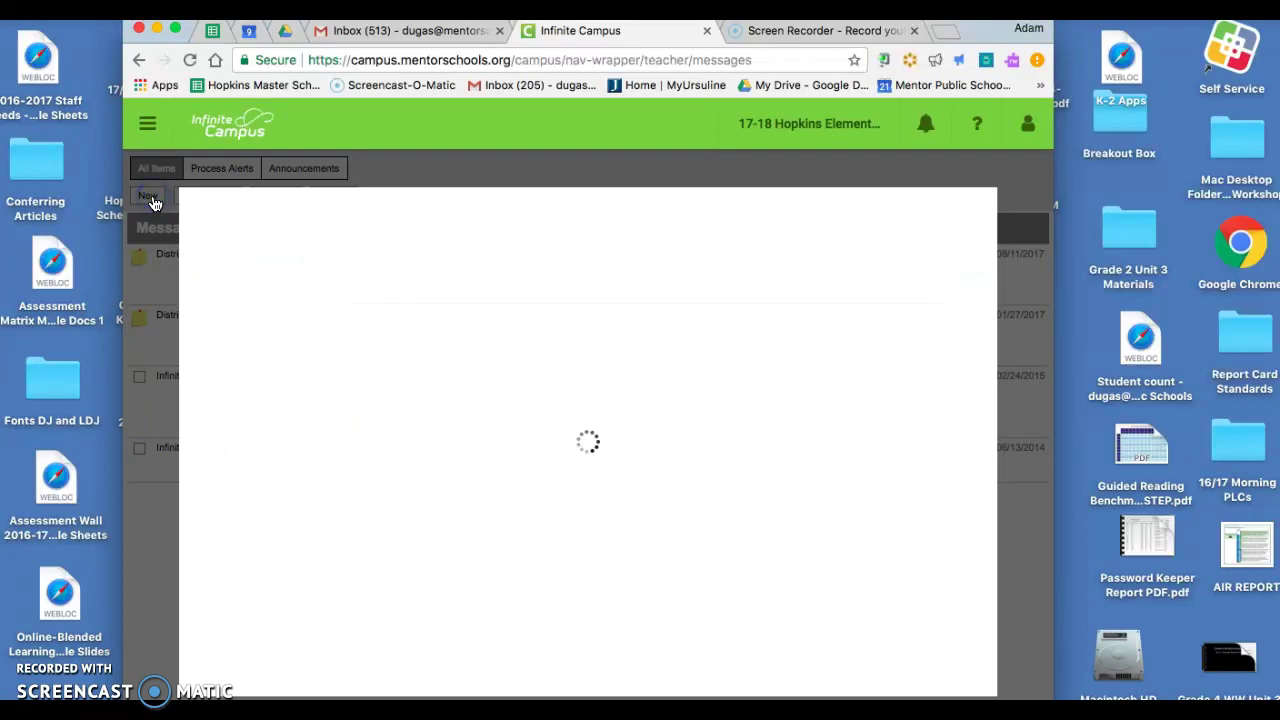
left_click(277, 283)
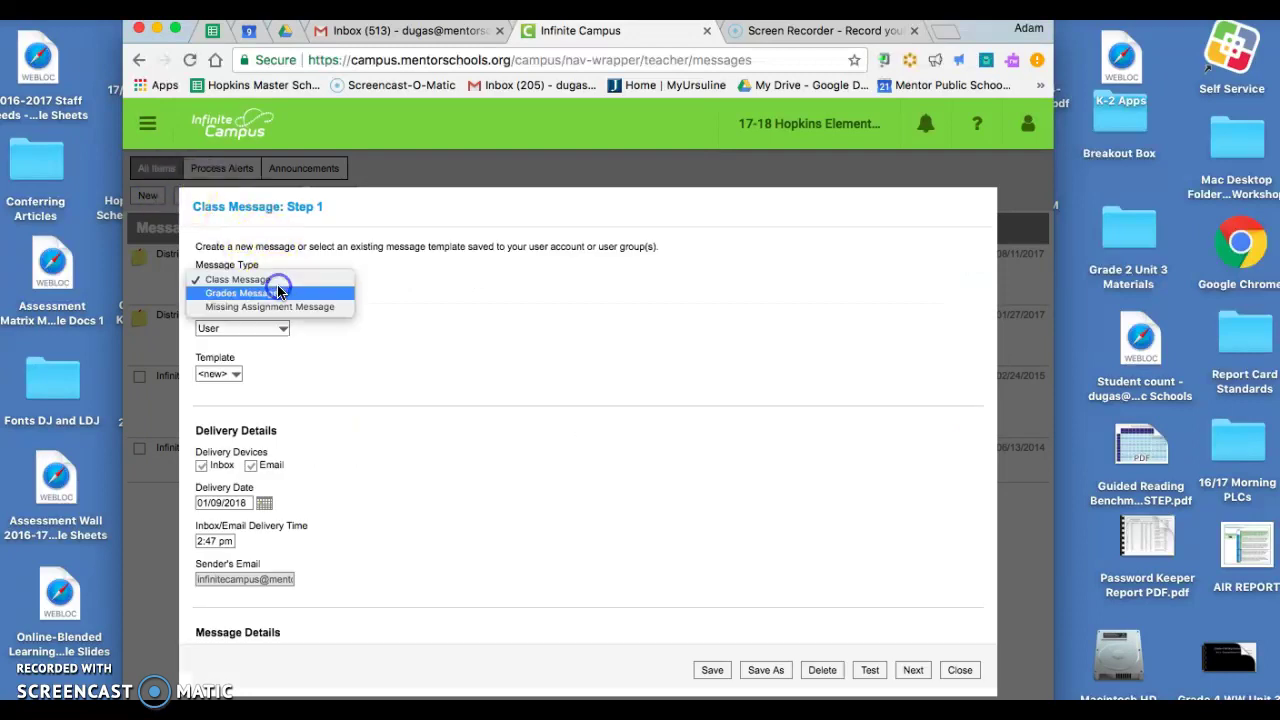
left_click(280, 279)
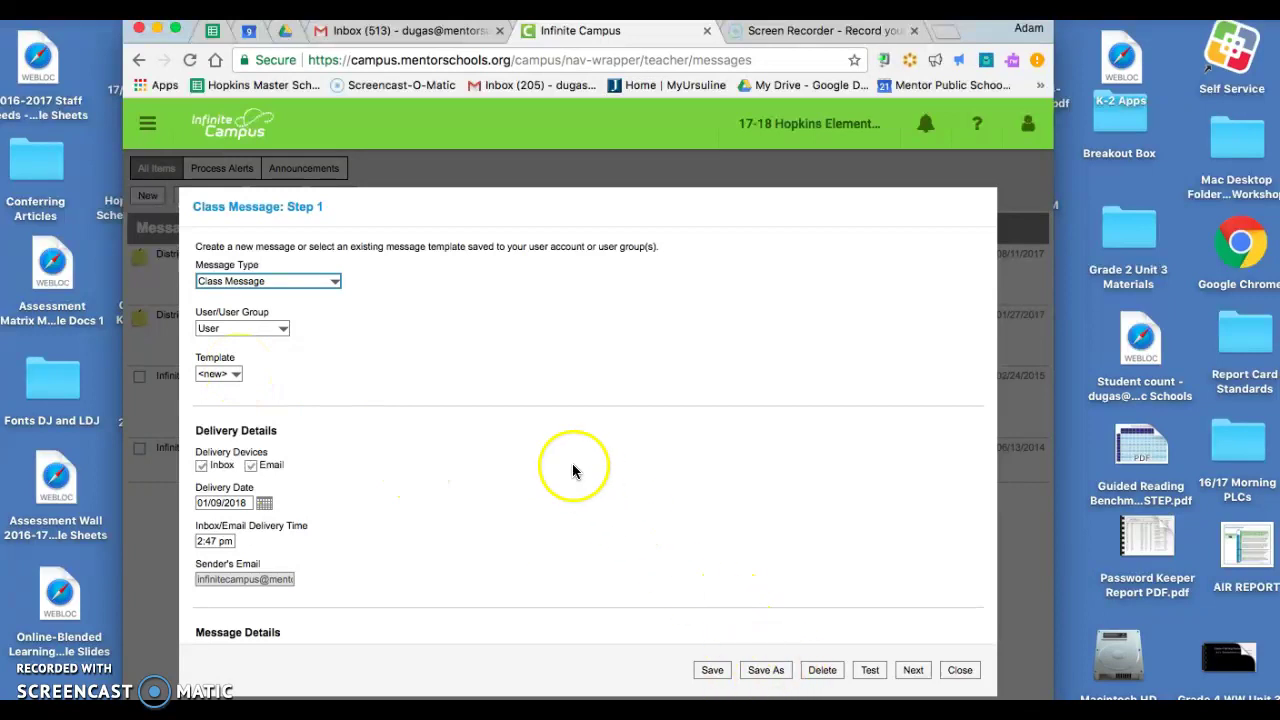
left_click(233, 373)
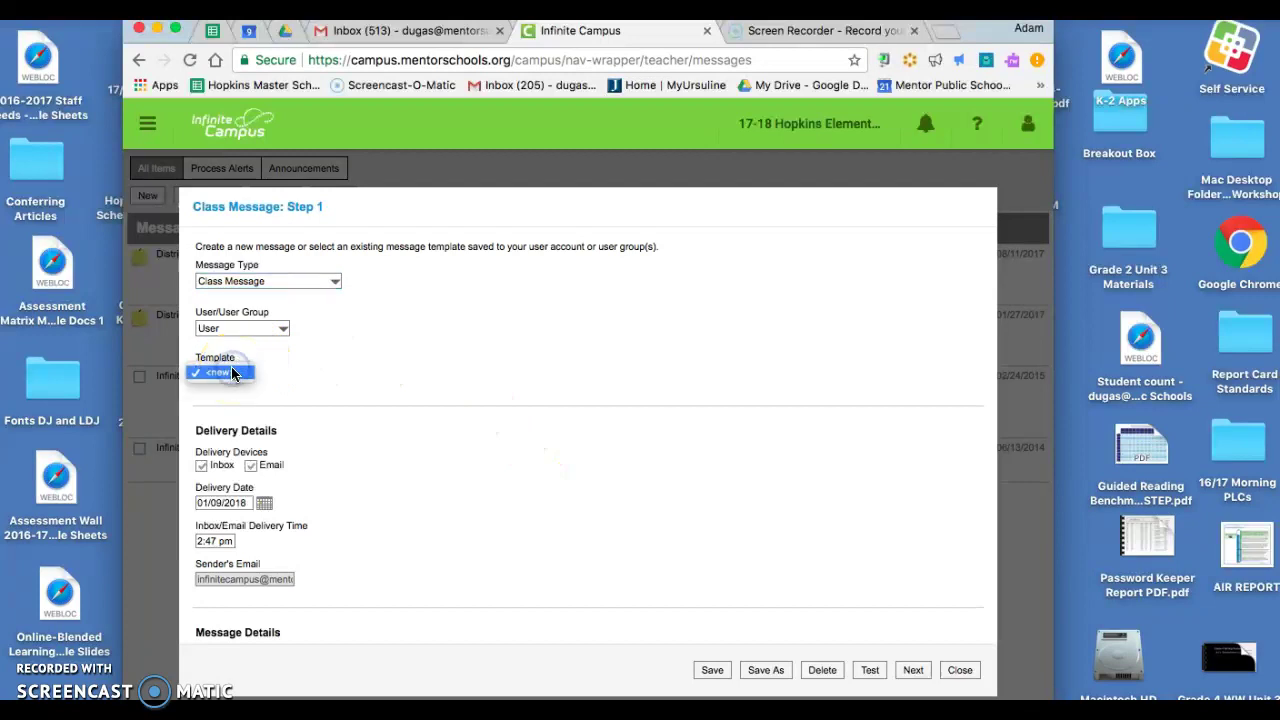
left_click(233, 373)
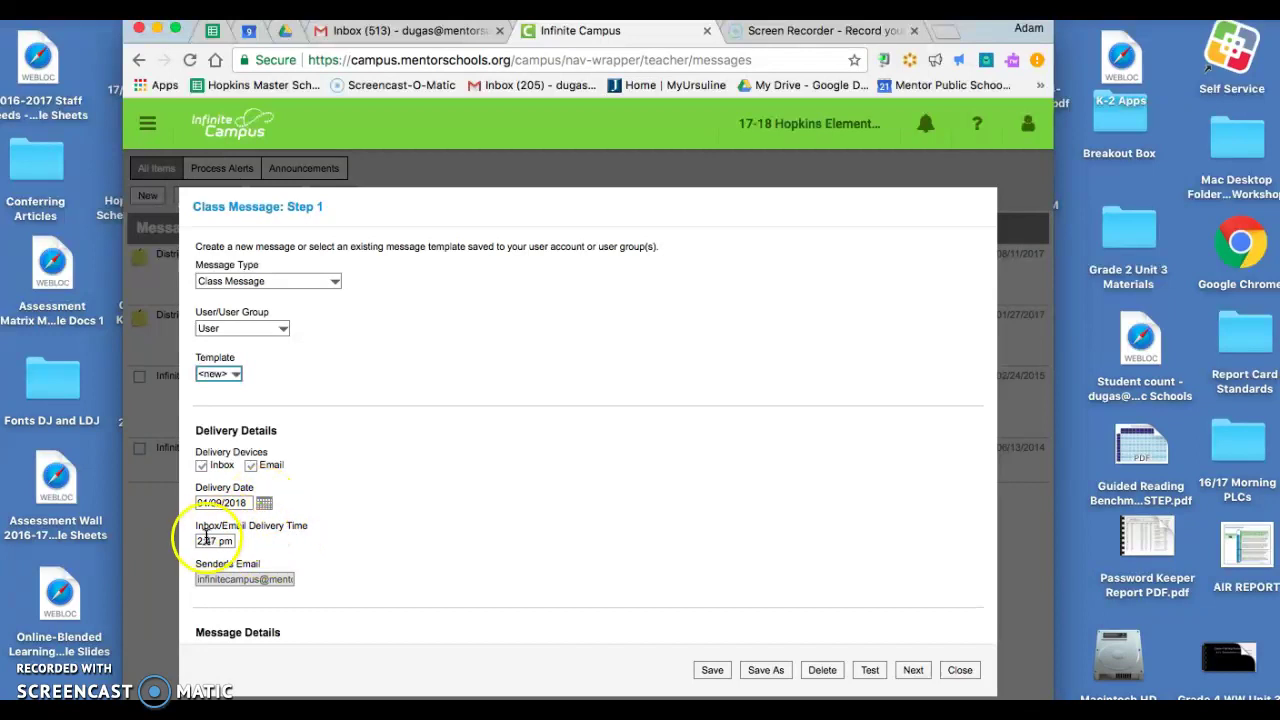
Set the message subject to "Calamity Days-" followed by the teacher's surname
scroll(294, 586, "down", 2)
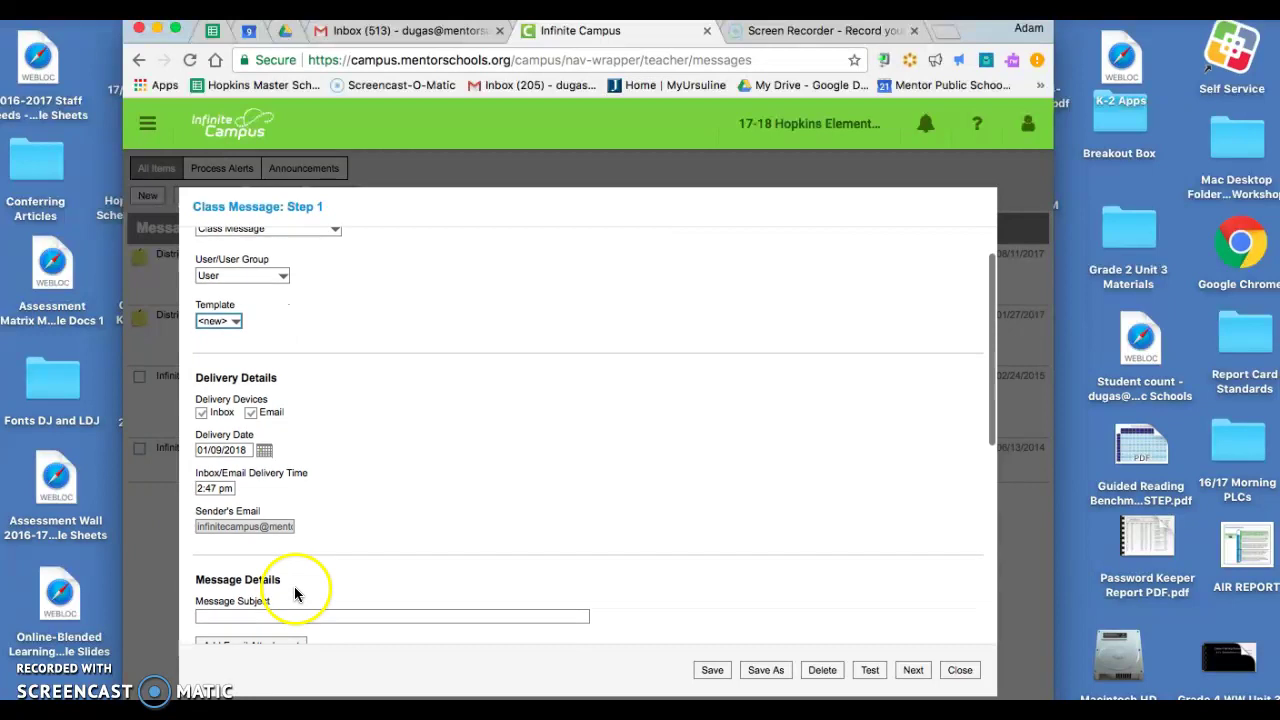
scroll(233, 511, "down", 3)
left_click(232, 514)
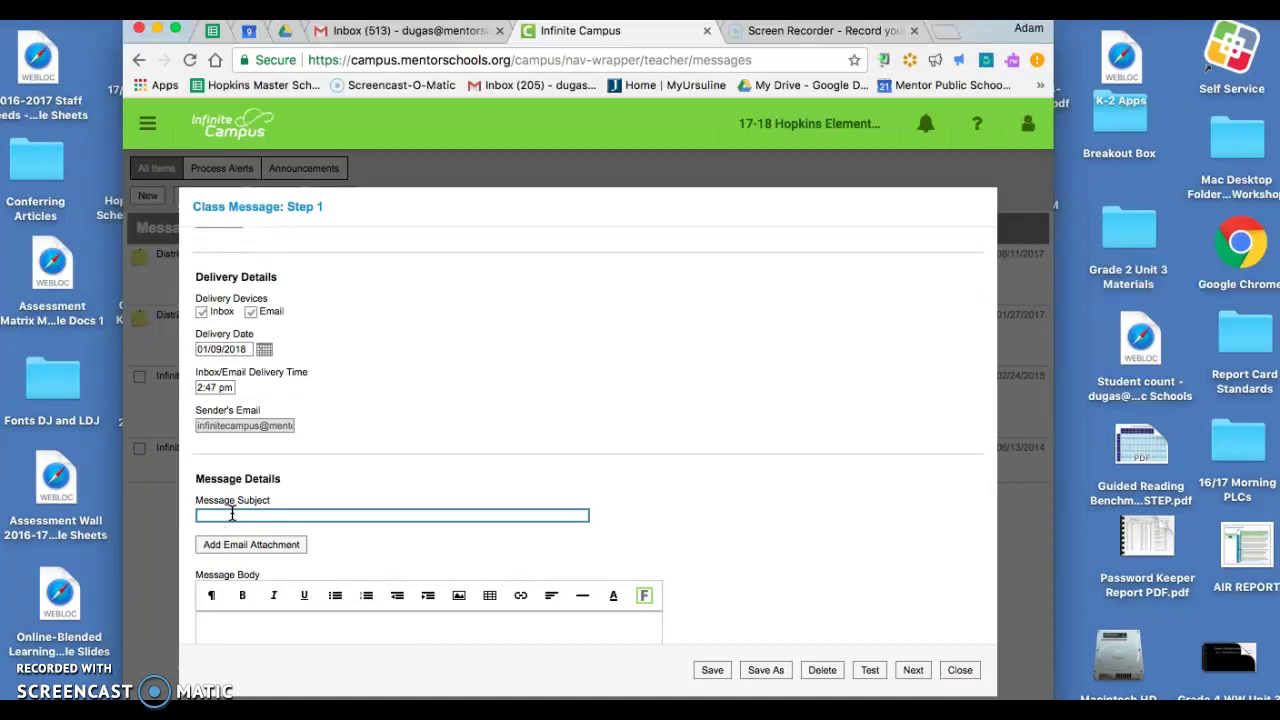
left_click(351, 537)
scroll(243, 529, "down", 2)
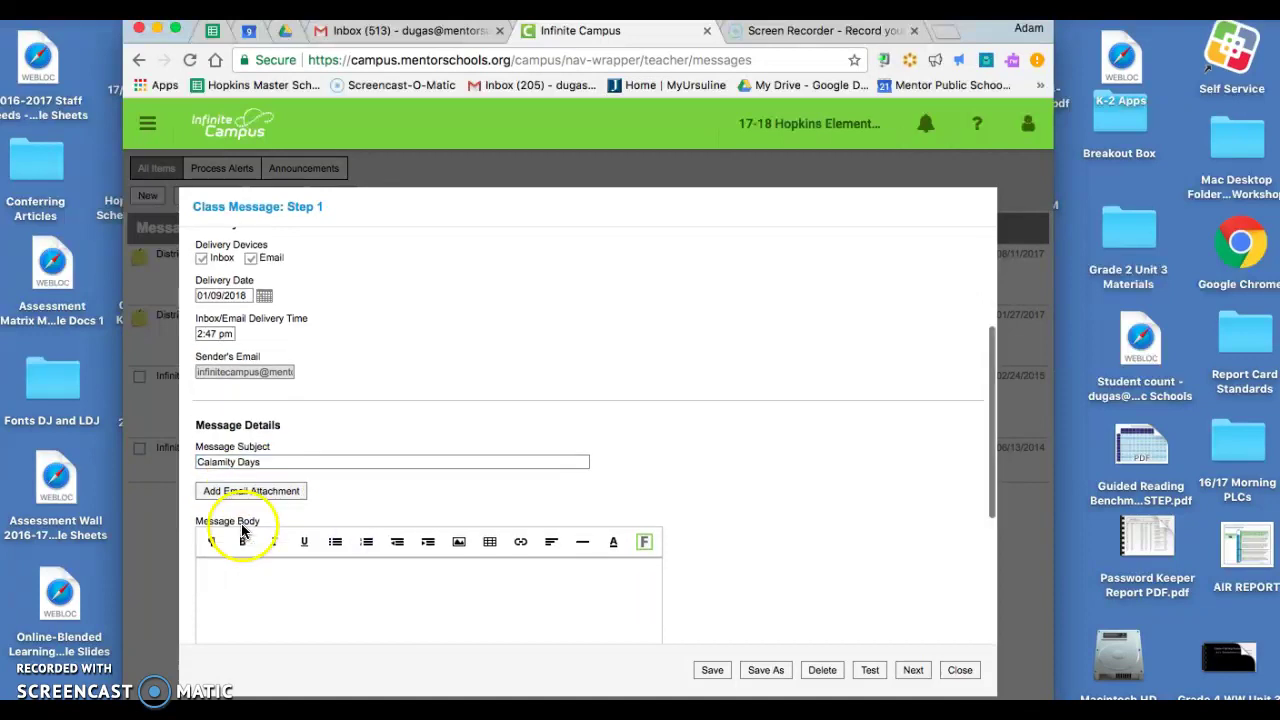
left_click(273, 451)
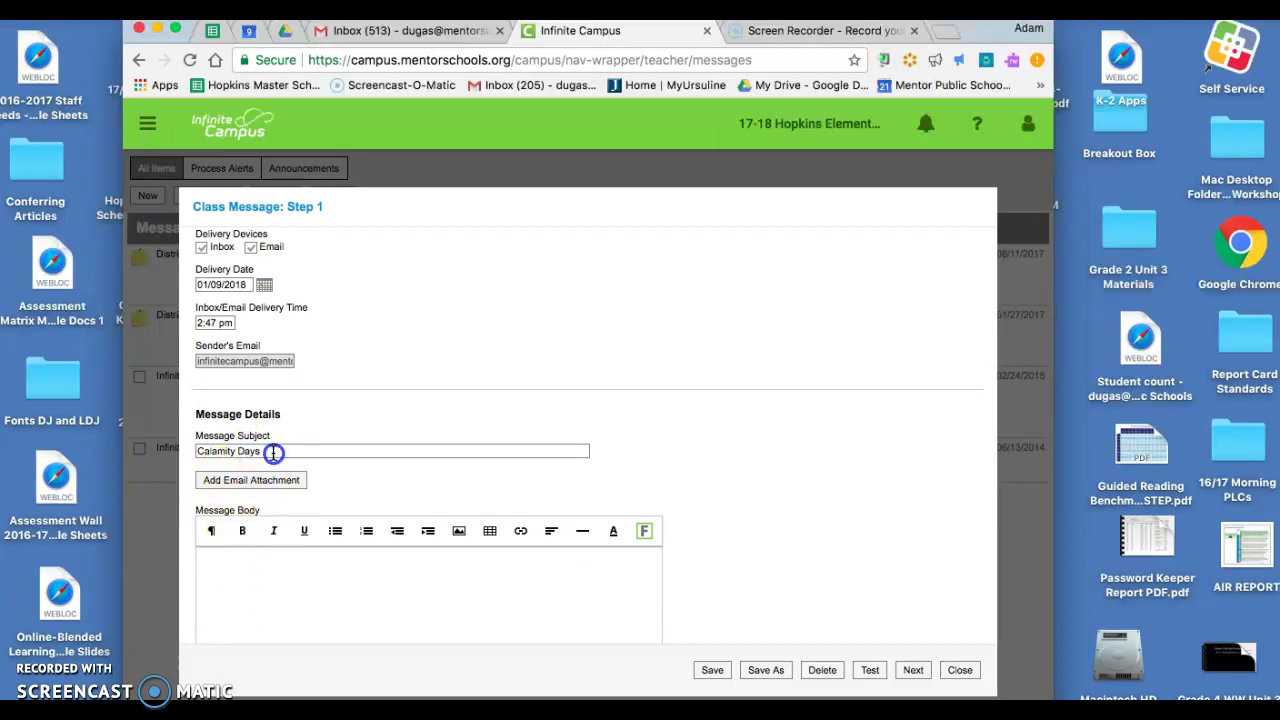
type("-Dugas")
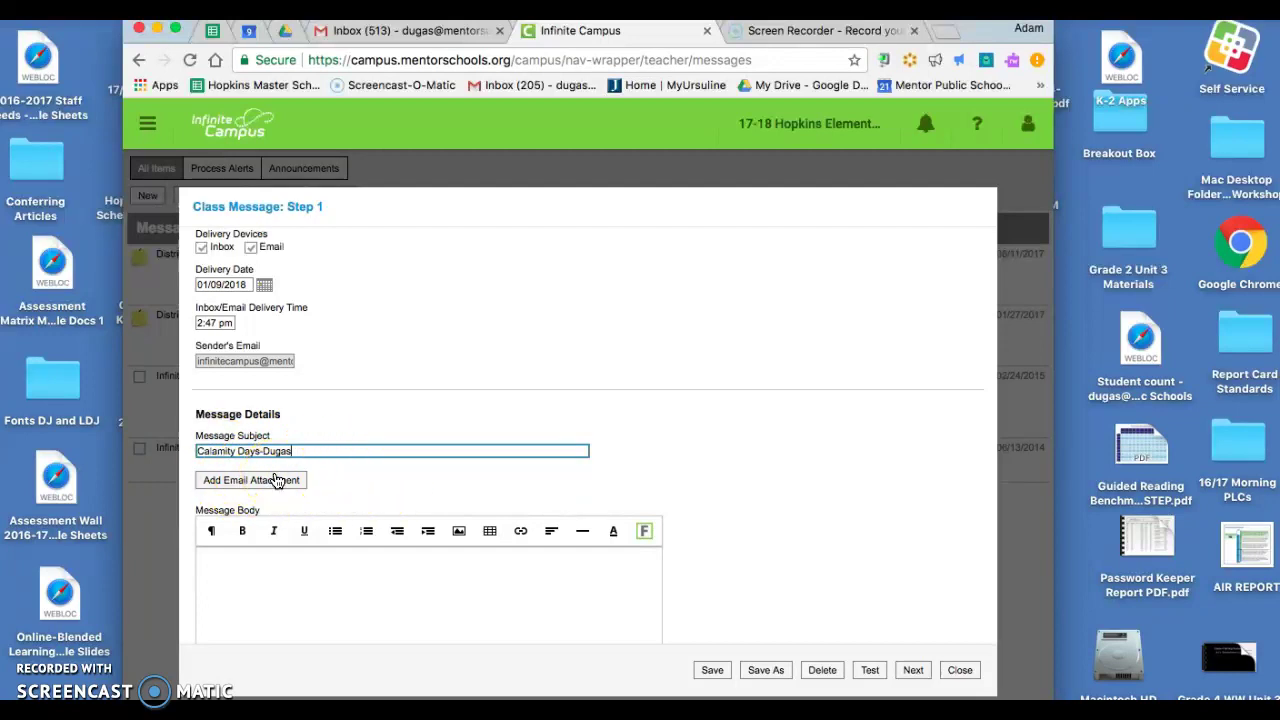
Write "Please complete x, y, and z." as the message body
scroll(277, 481, "down", 1)
left_click(269, 560)
scroll(246, 590, "down", 2)
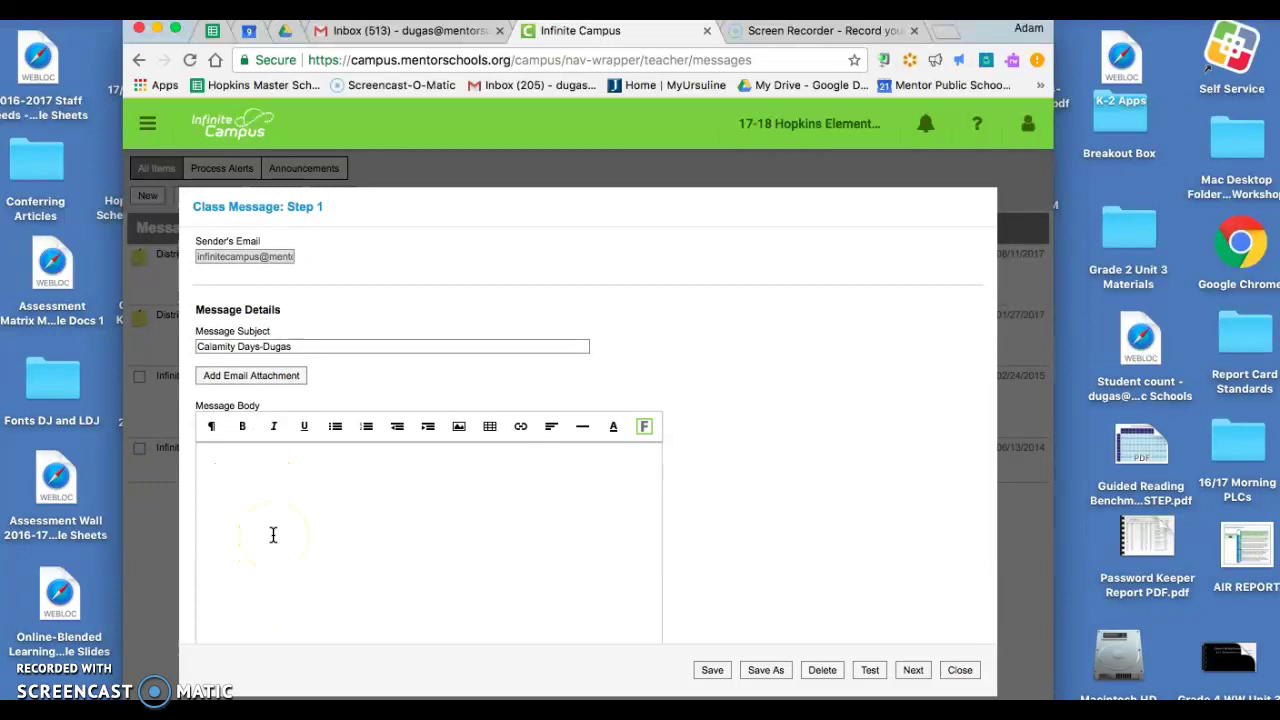
scroll(272, 535, "down", 2)
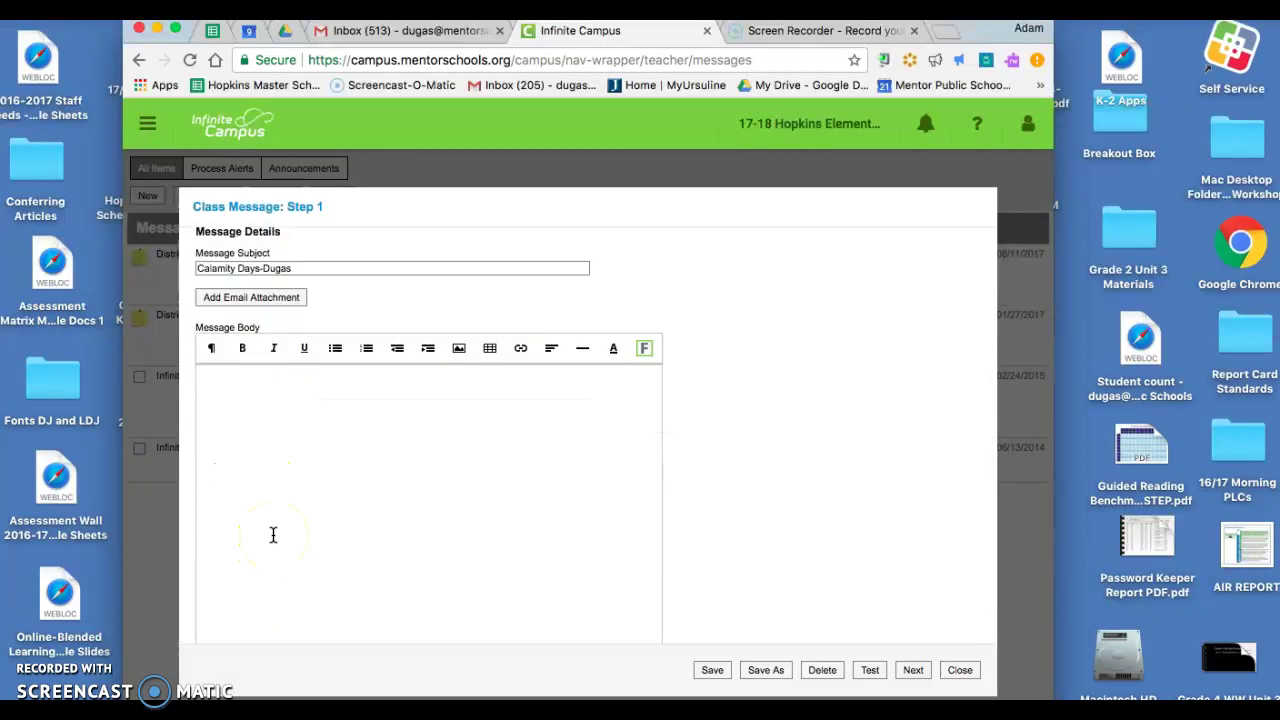
type("Please complete x, y, and z.")
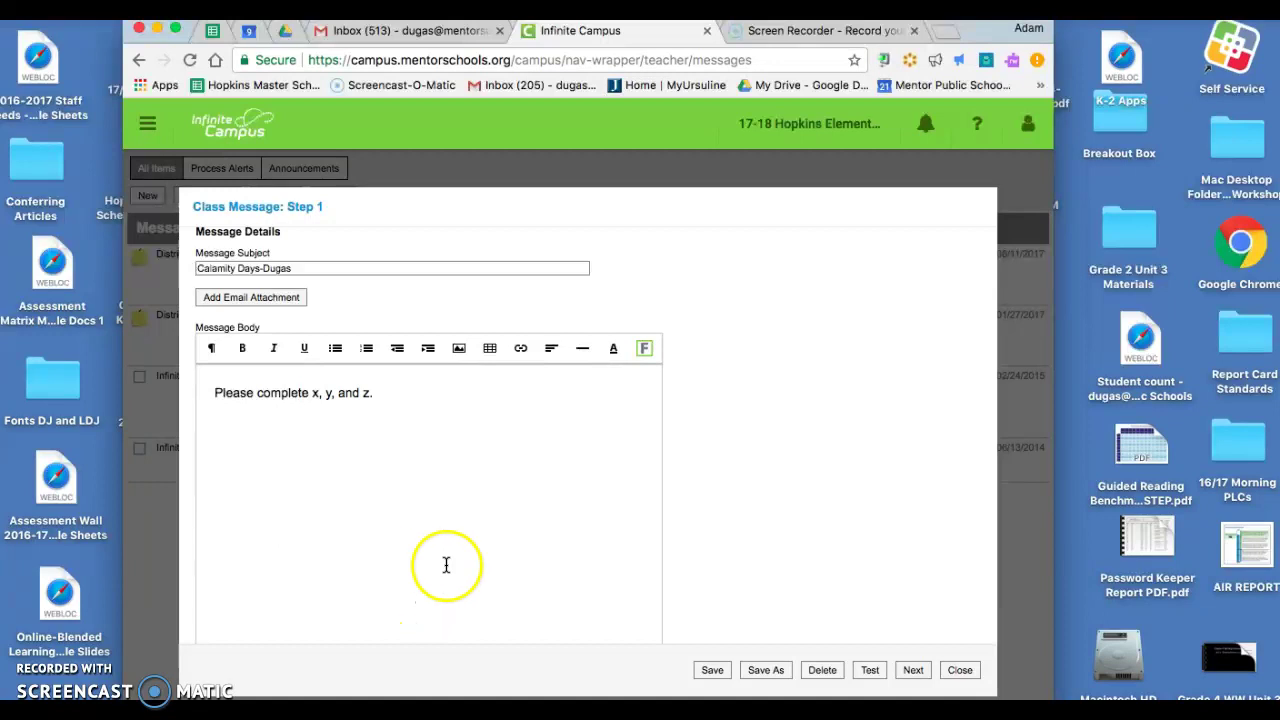
Try to attach Esperanza Rising.kmz from the Documents folder to the message
left_click(285, 297)
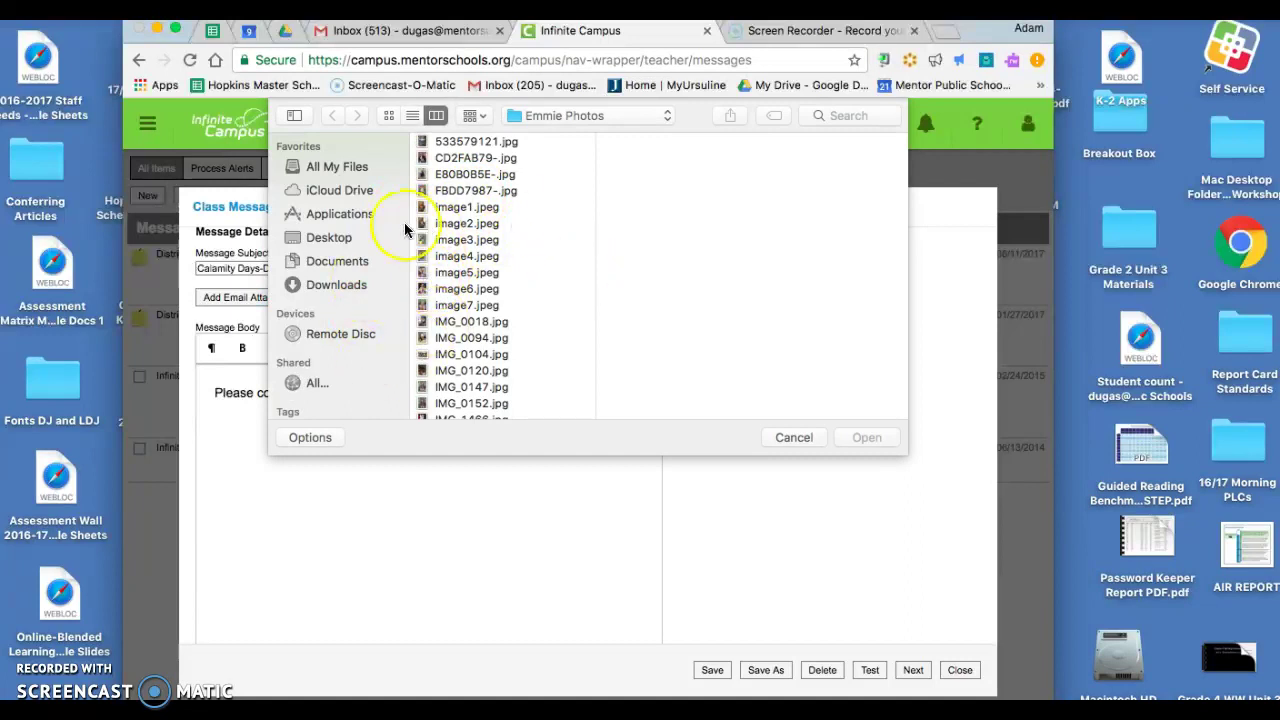
left_click(338, 261)
double_click(475, 175)
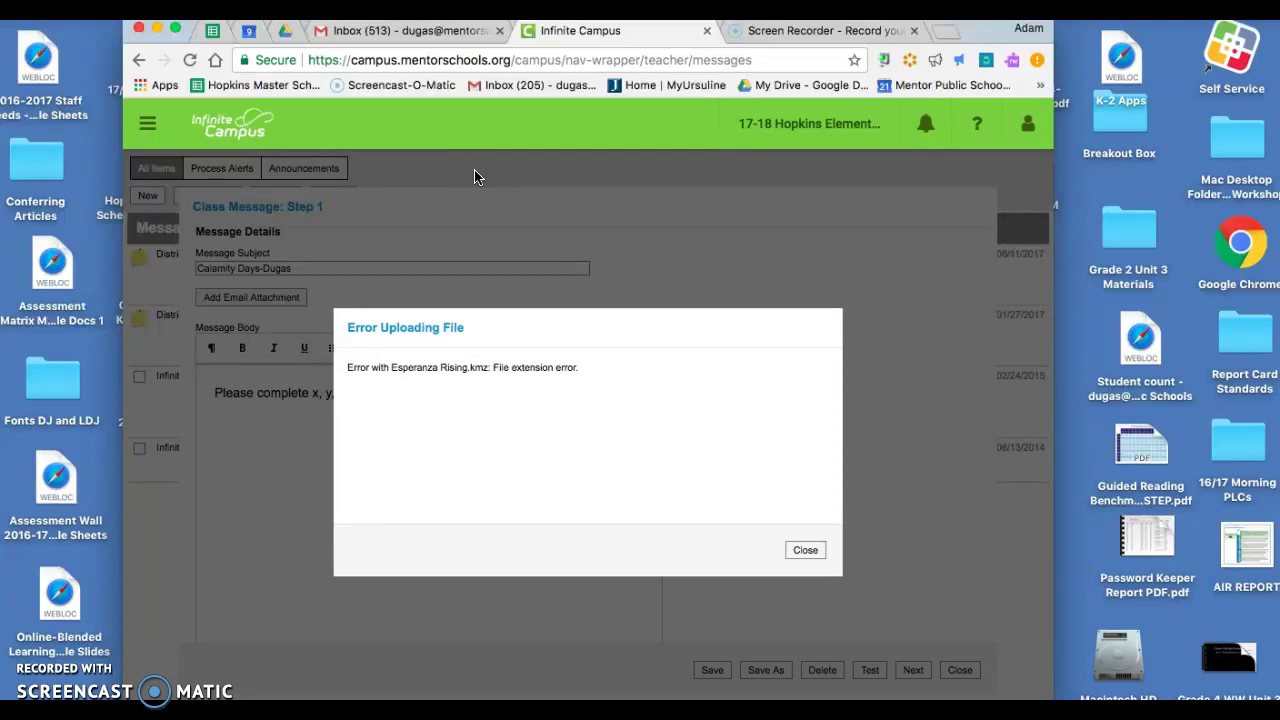
left_click(806, 550)
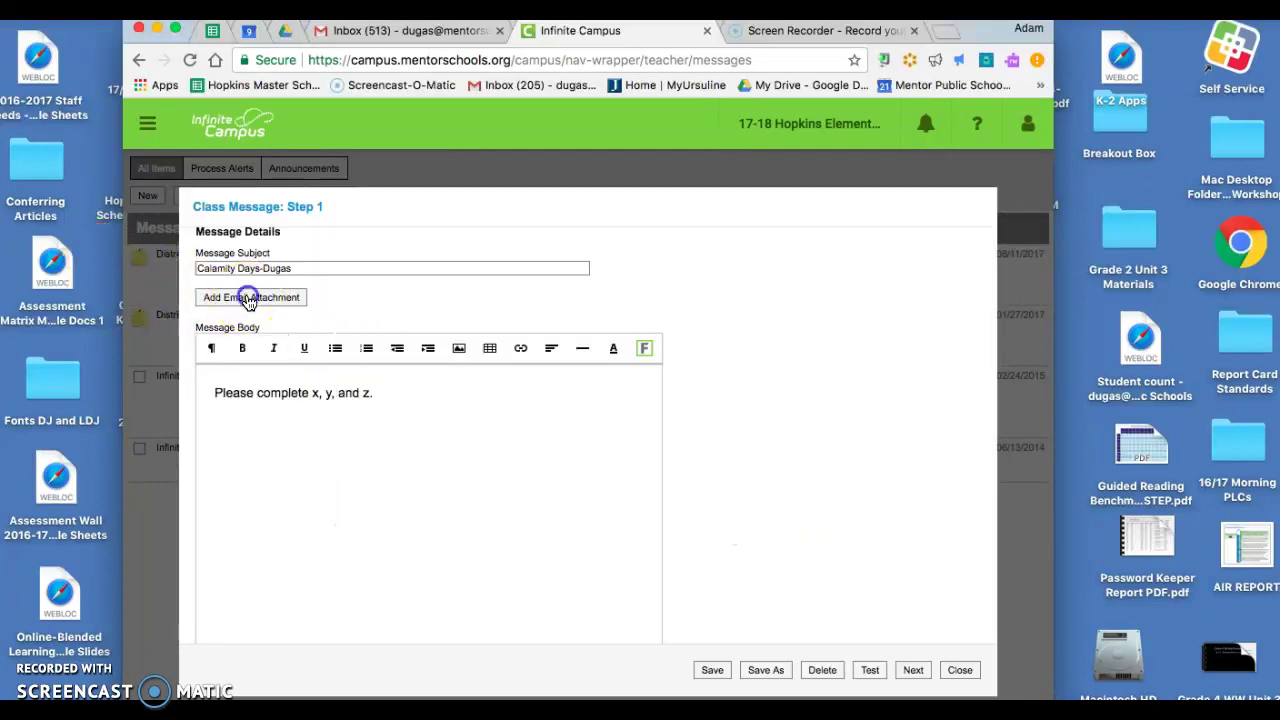
Attach the homeroom CSV file from the Documents folder and continue to the recipient selection
left_click(249, 299)
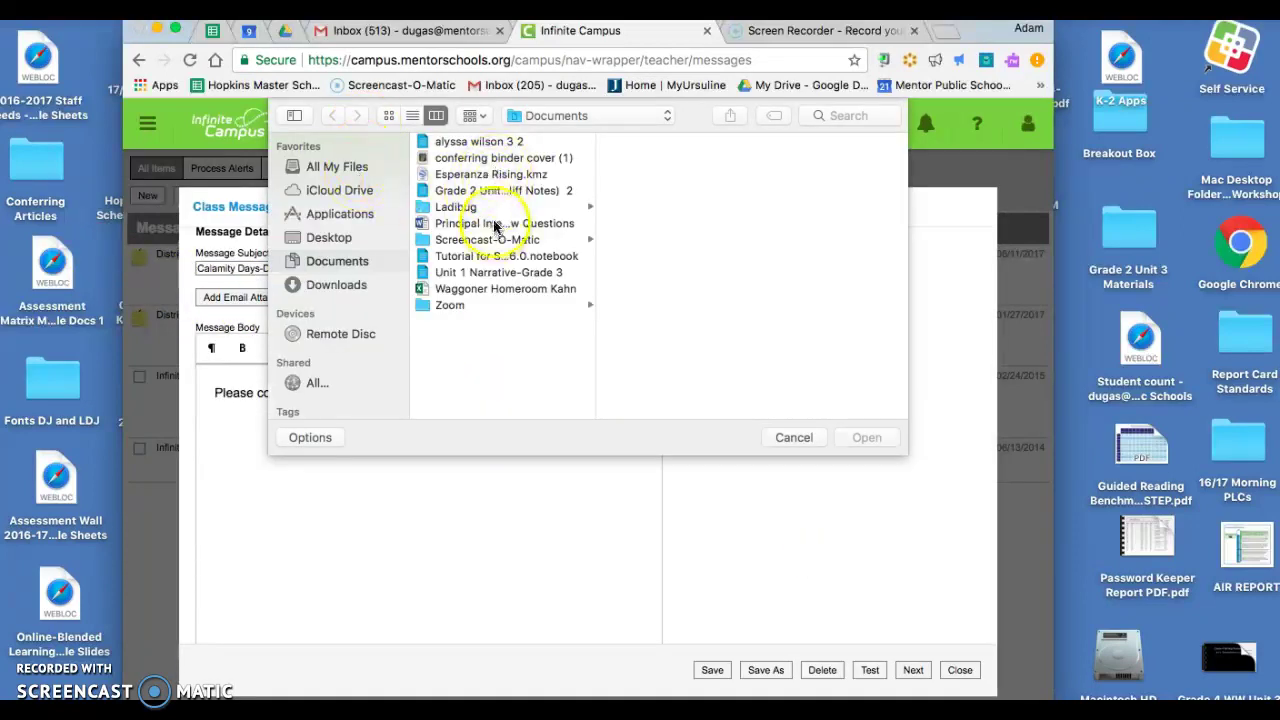
double_click(474, 289)
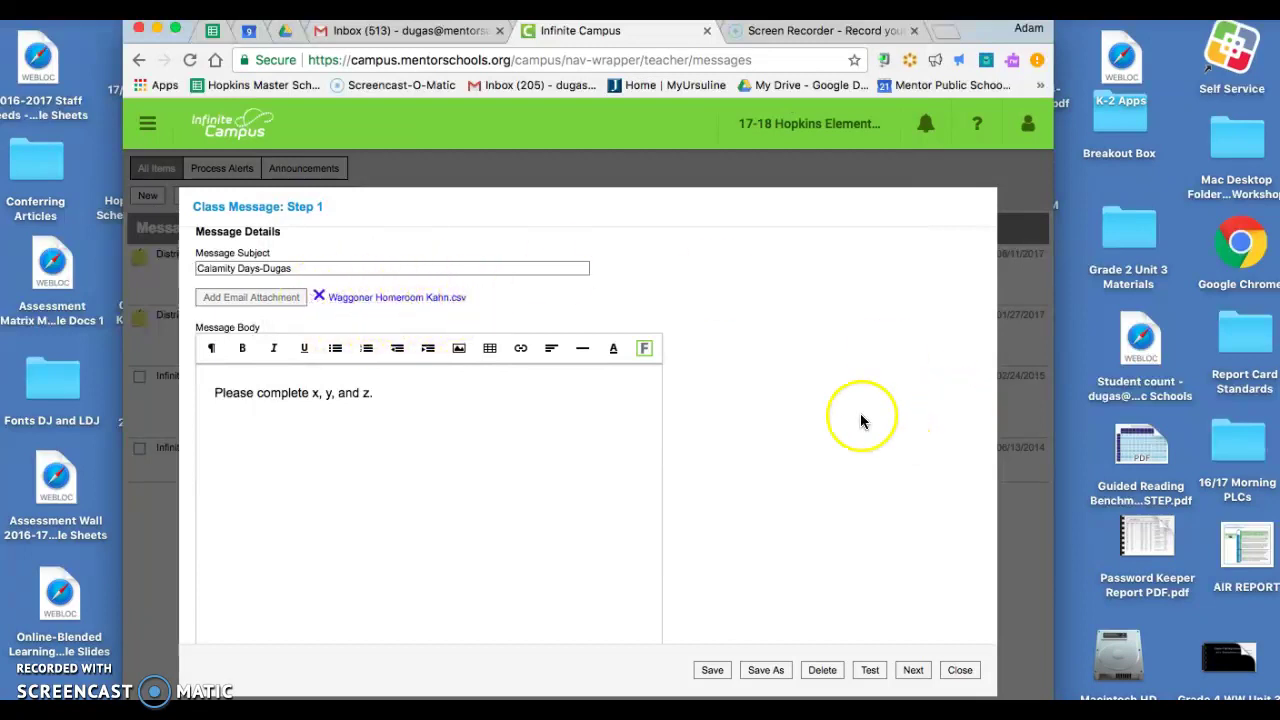
scroll(743, 457, "down", 2)
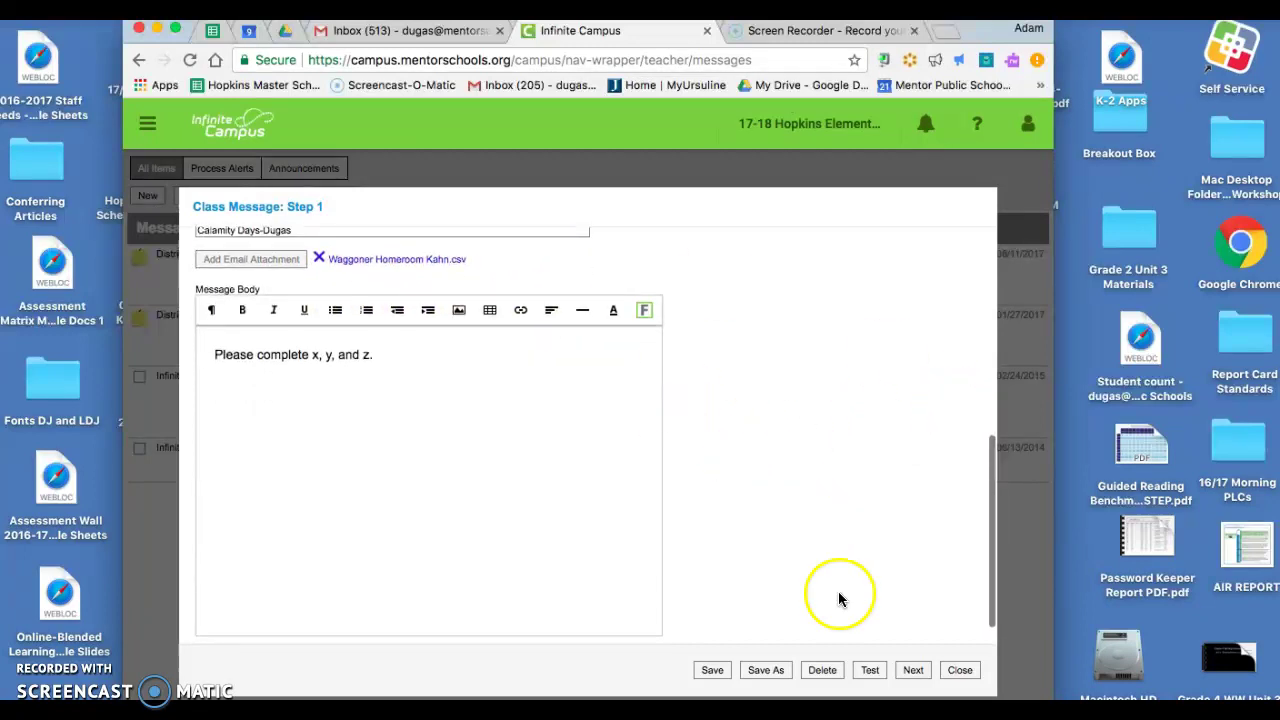
left_click(912, 670)
Address the message to all recipients from sections and deselect the Term Q1 homeroom section
left_click(203, 276)
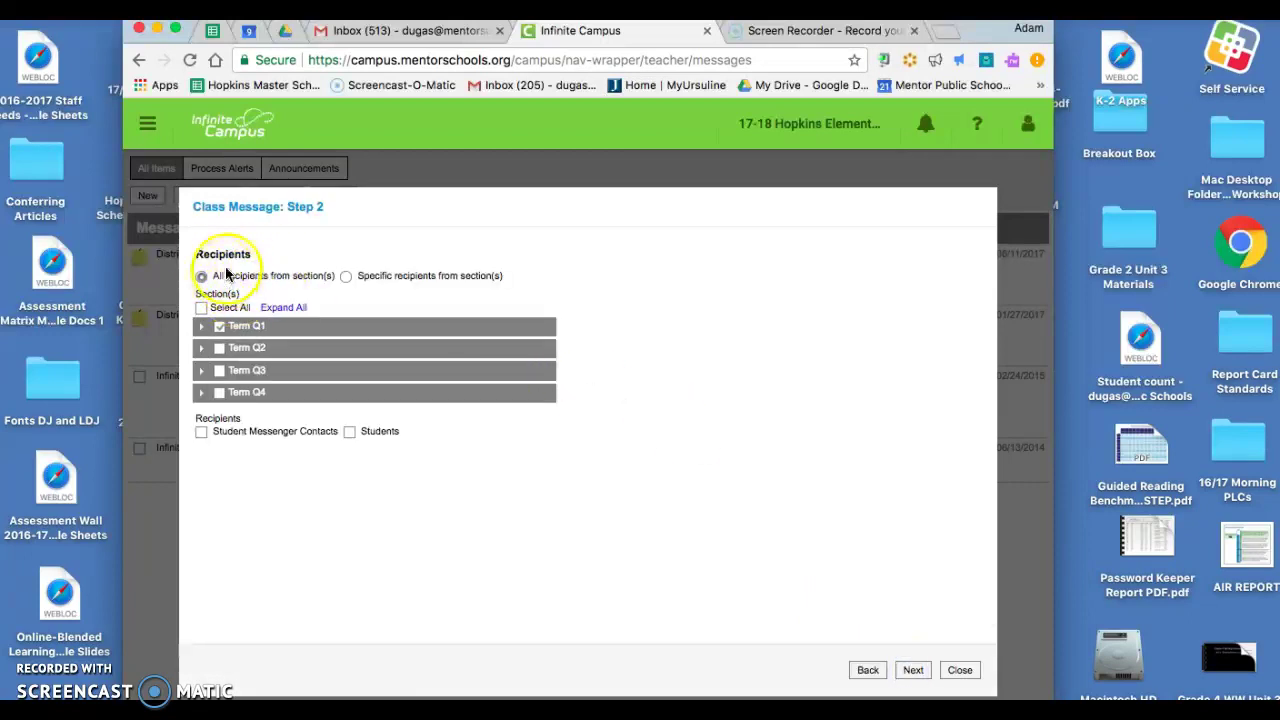
left_click(203, 329)
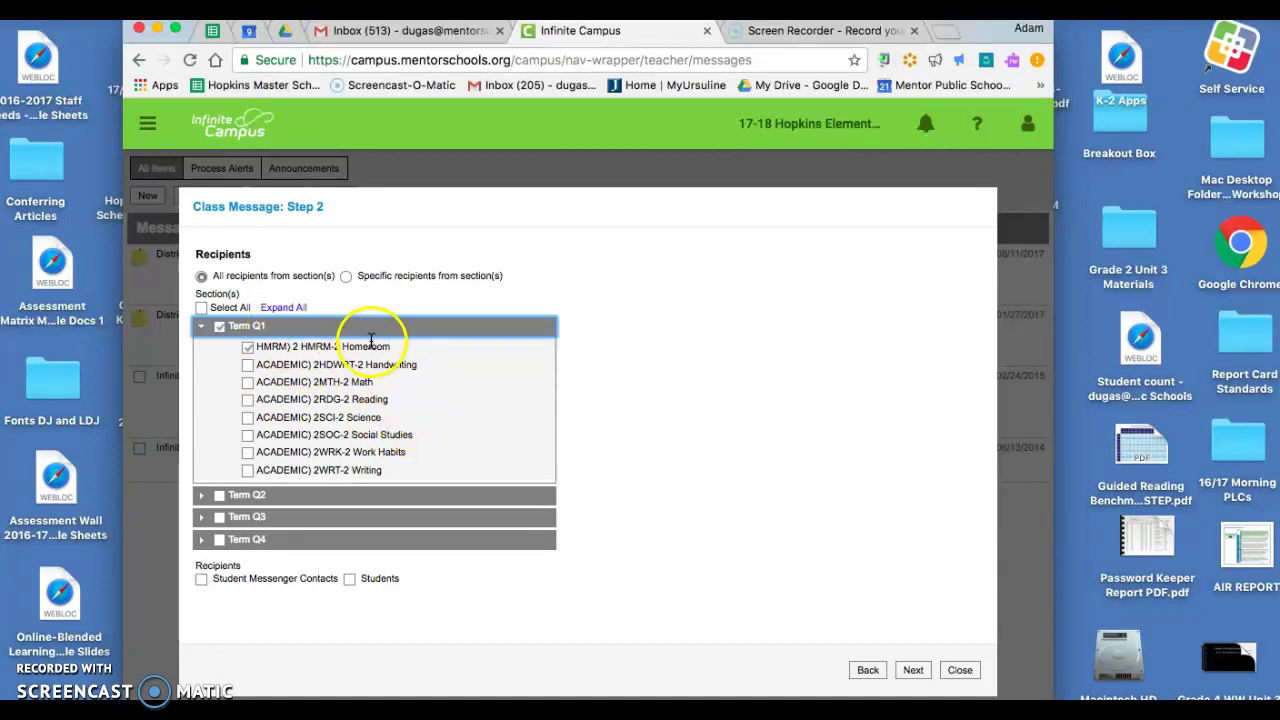
left_click(249, 345)
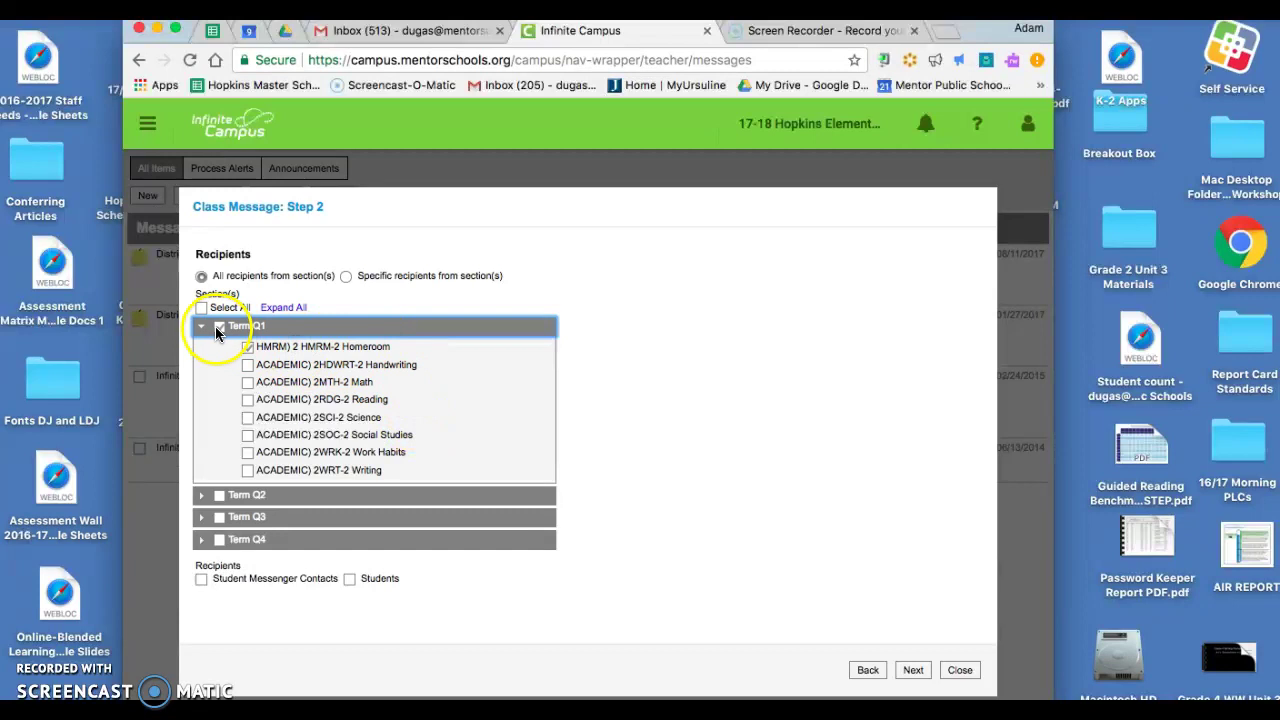
left_click(201, 330)
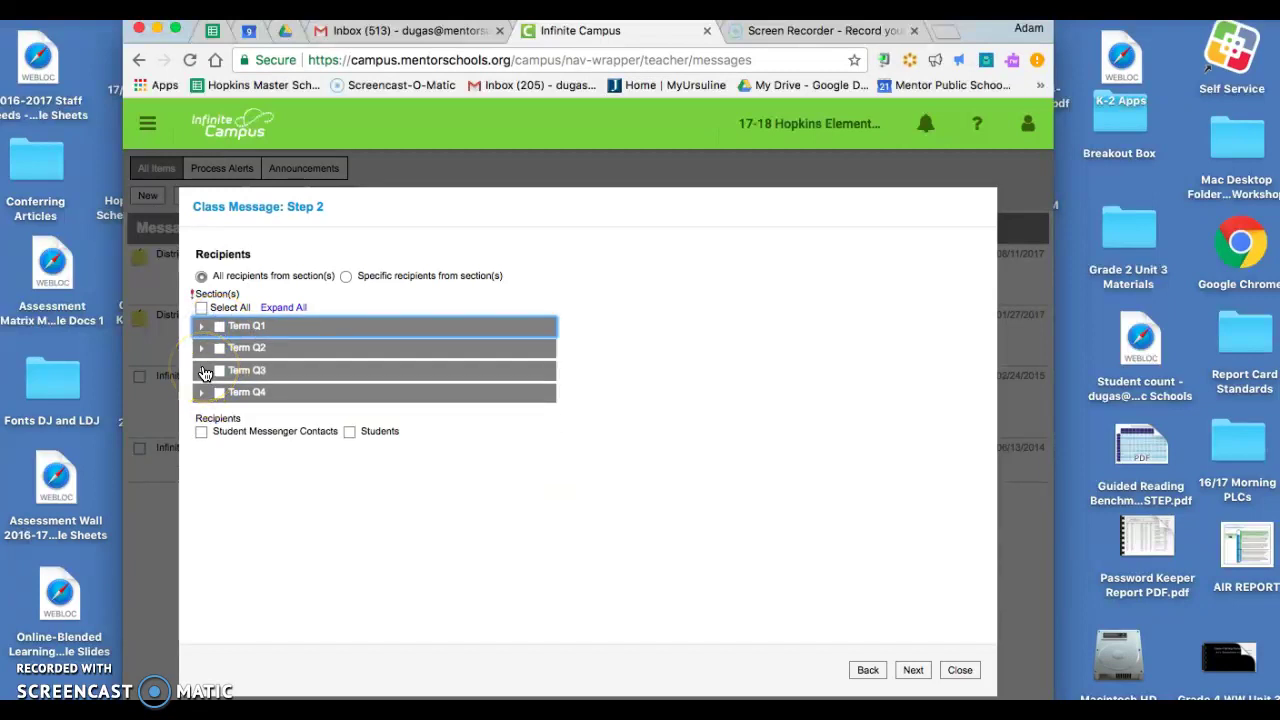
Select the Term Q3 section 2 HMRM-2 Homeroom with Student Messenger Contacts as recipients and continue to the delivery summary
left_click(201, 370)
left_click(247, 392)
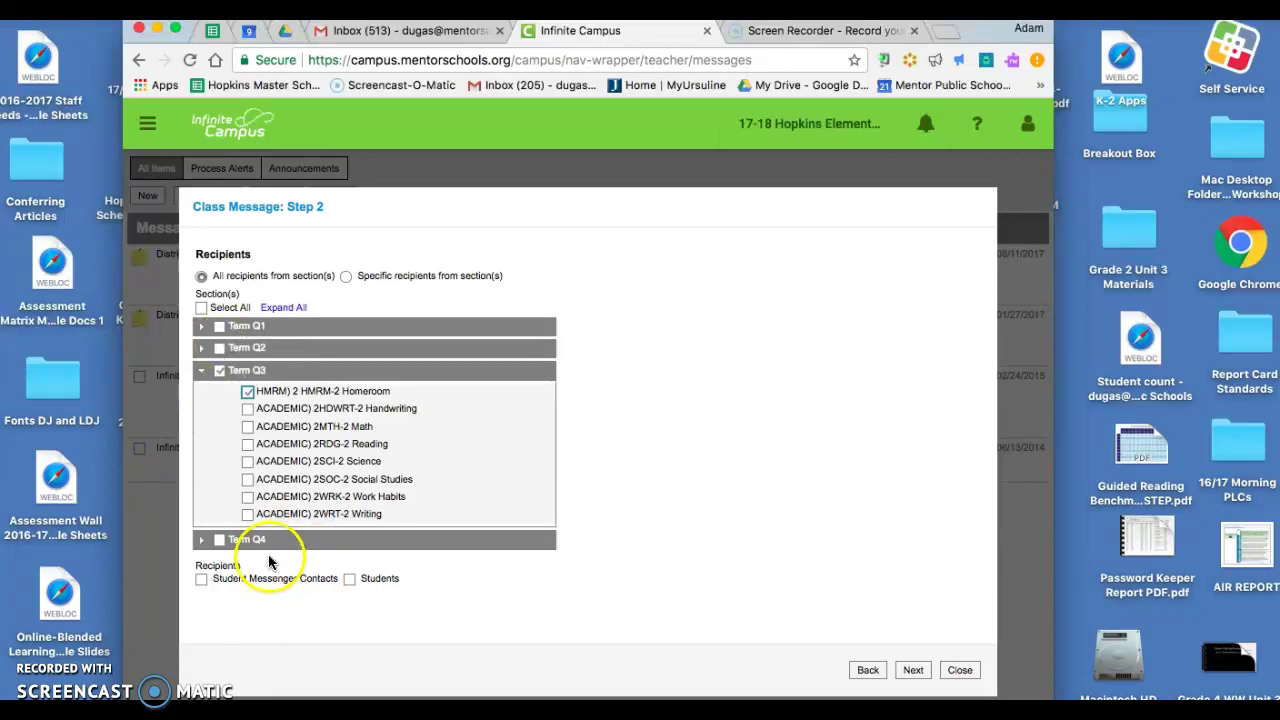
left_click(201, 579)
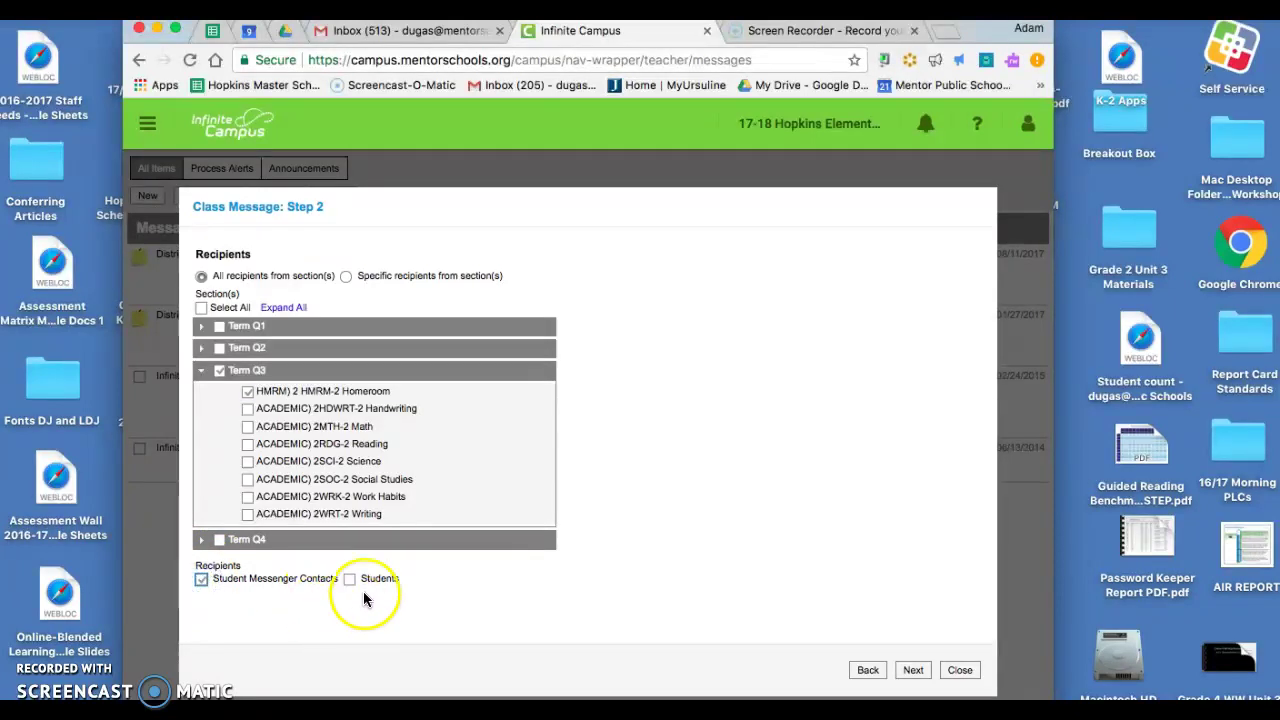
left_click(916, 670)
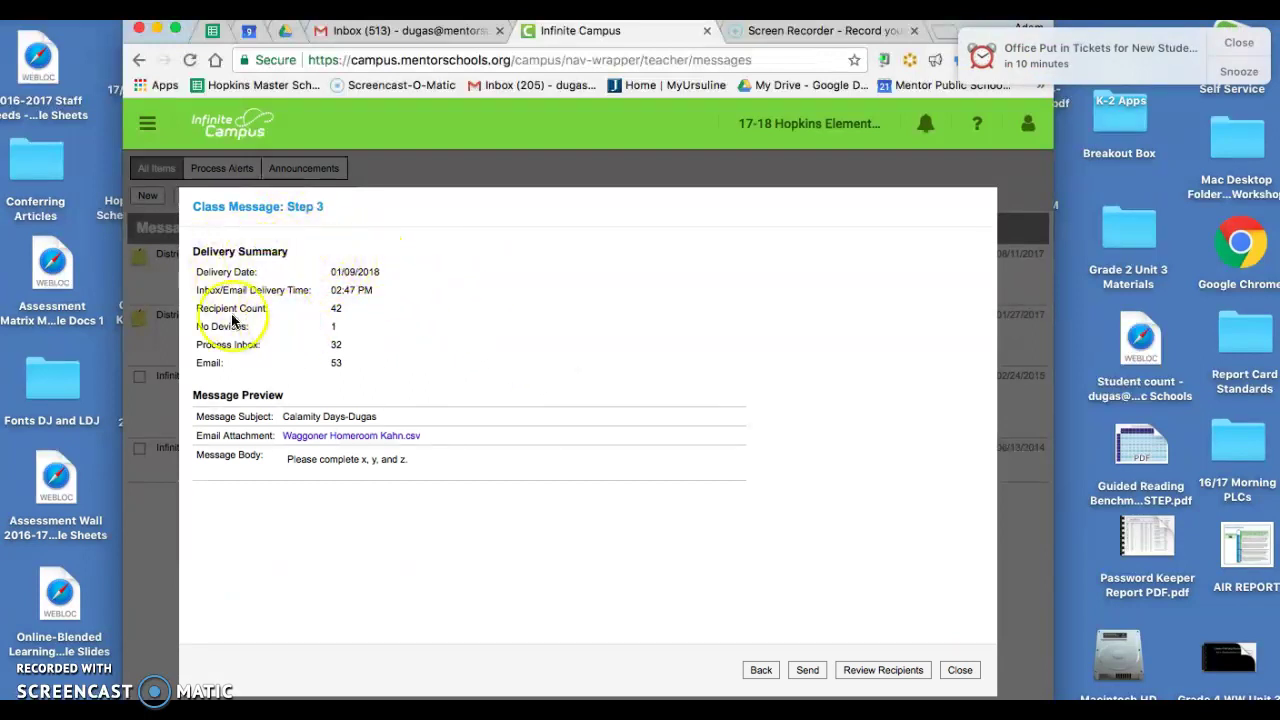
Highlight the recipient count in the delivery summary to check how many people receive the message
left_click_drag(195, 309, 337, 305)
left_click(340, 303)
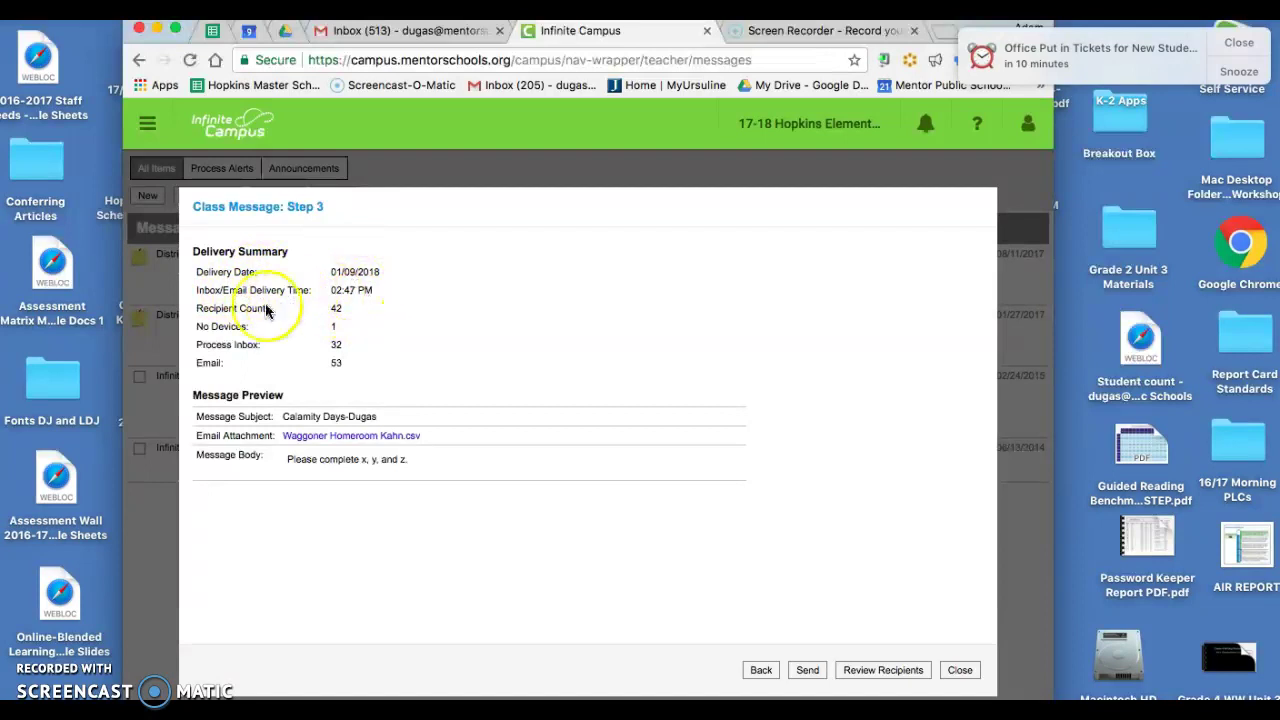
mouse_move(188, 308)
left_mouse_down()
mouse_move(347, 313)
mouse_move(194, 314)
left_mouse_up()
left_click(340, 307)
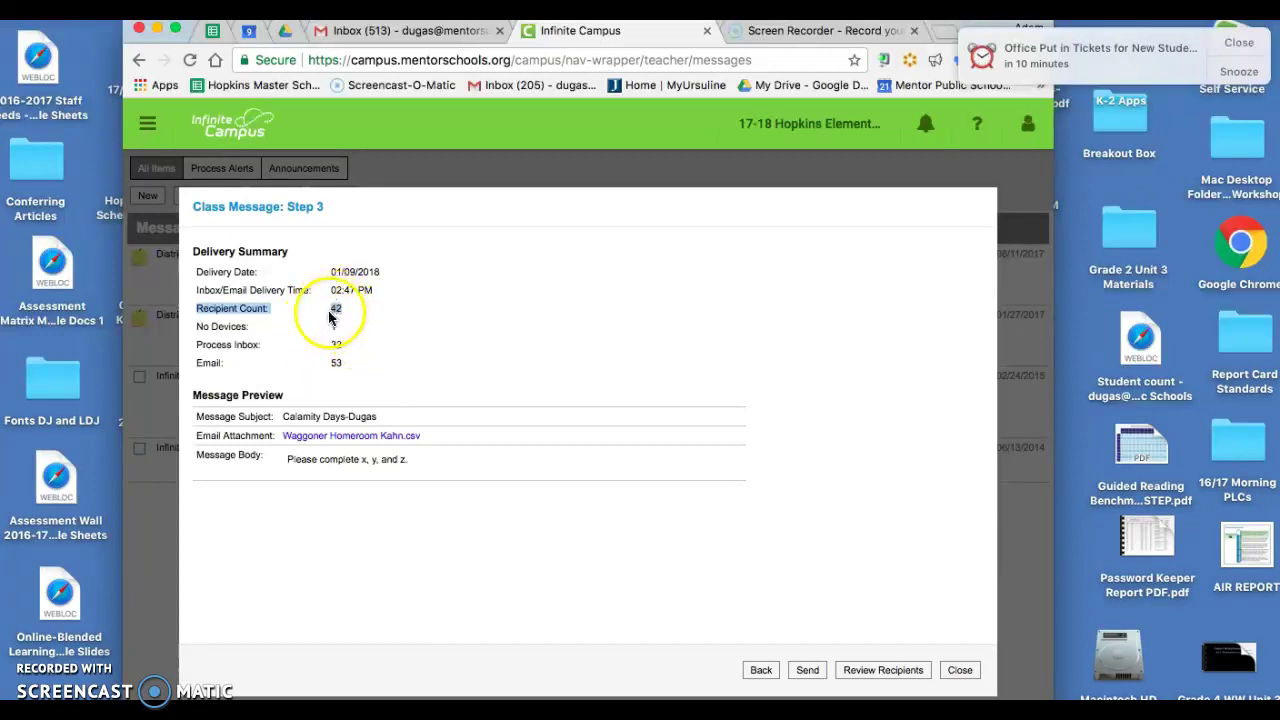
Review the full recipient list, checking the contacts, their delivery addresses and the linked students
left_click(890, 672)
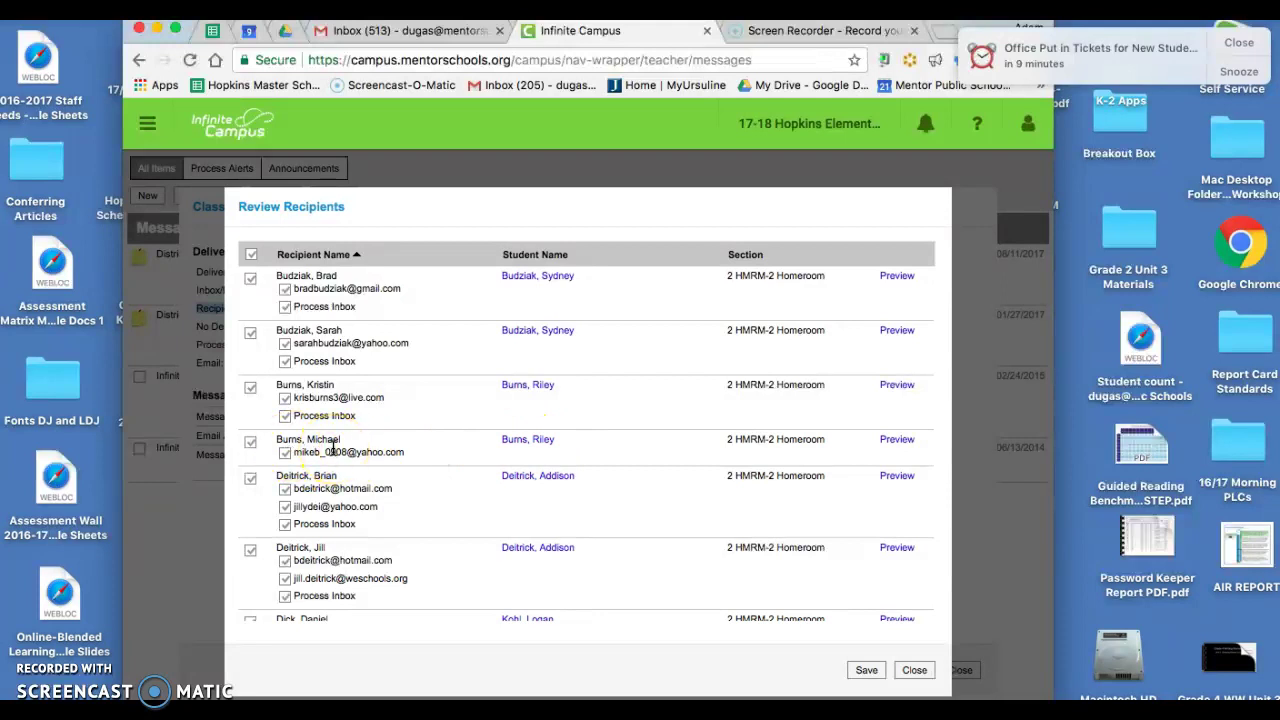
scroll(522, 474, "down", 2)
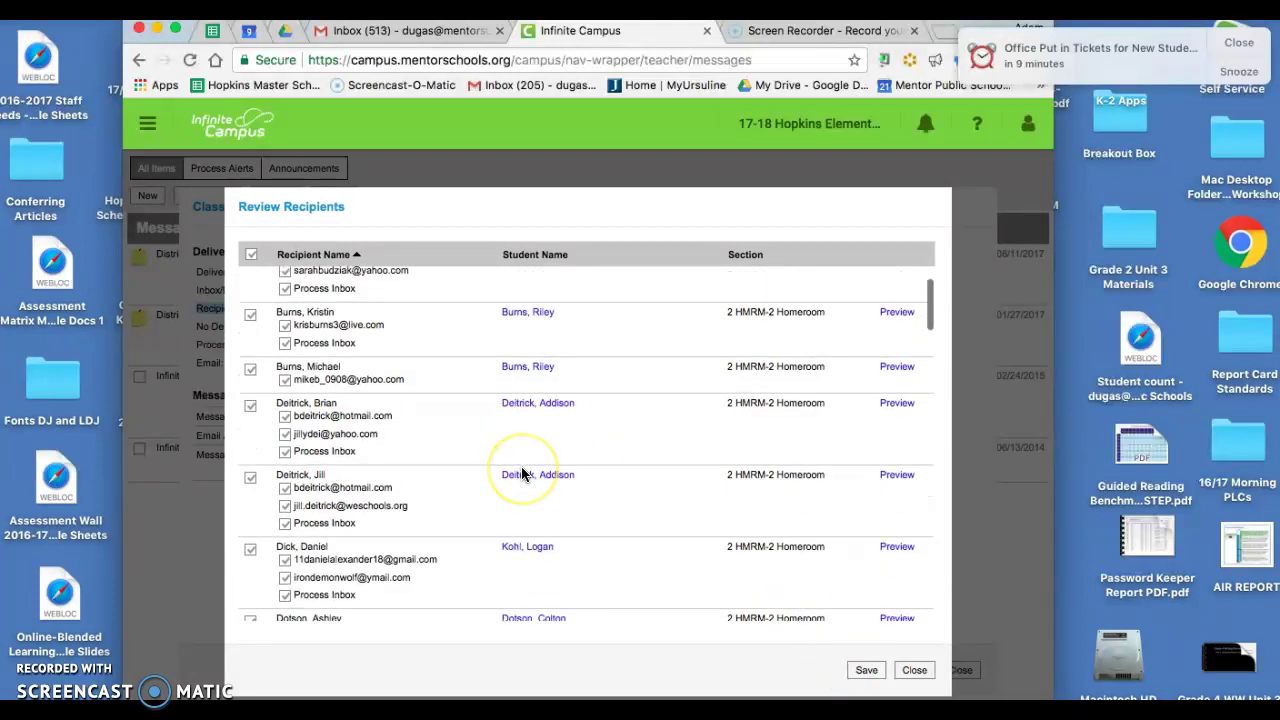
scroll(535, 302, "up", 2)
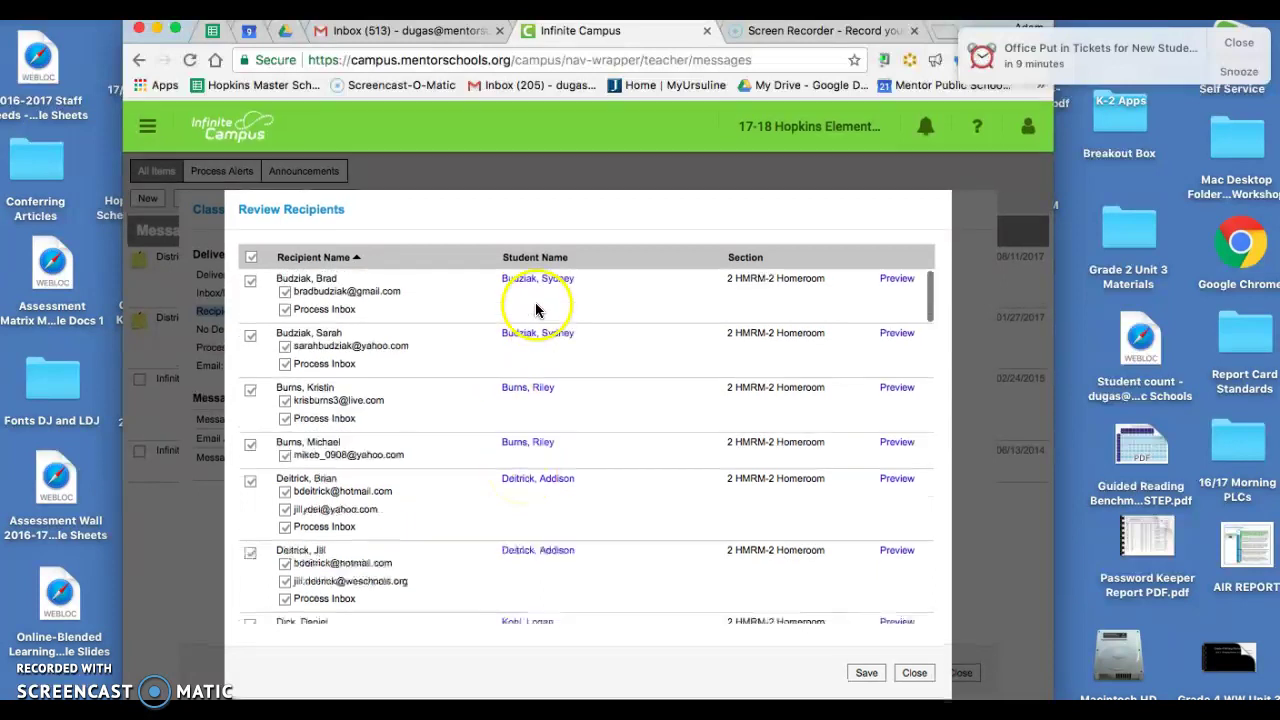
scroll(303, 413, "down", 10)
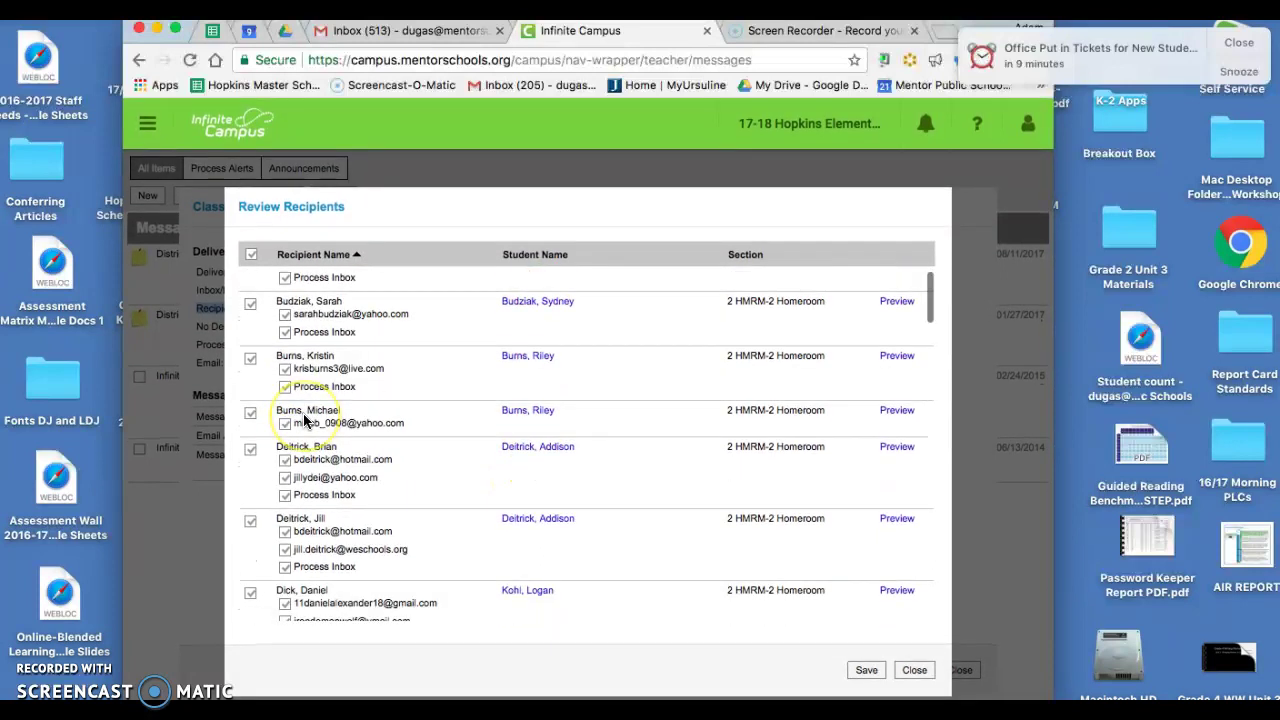
scroll(303, 420, "down", 8)
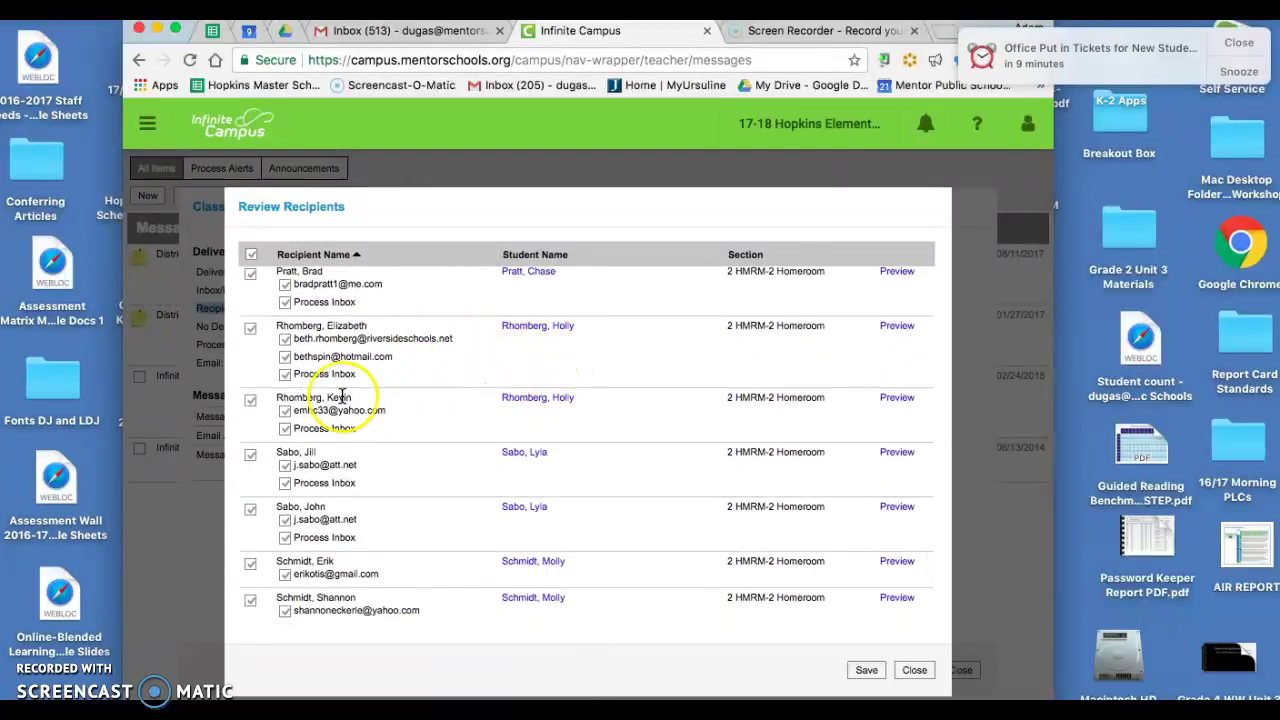
scroll(350, 398, "down", 3)
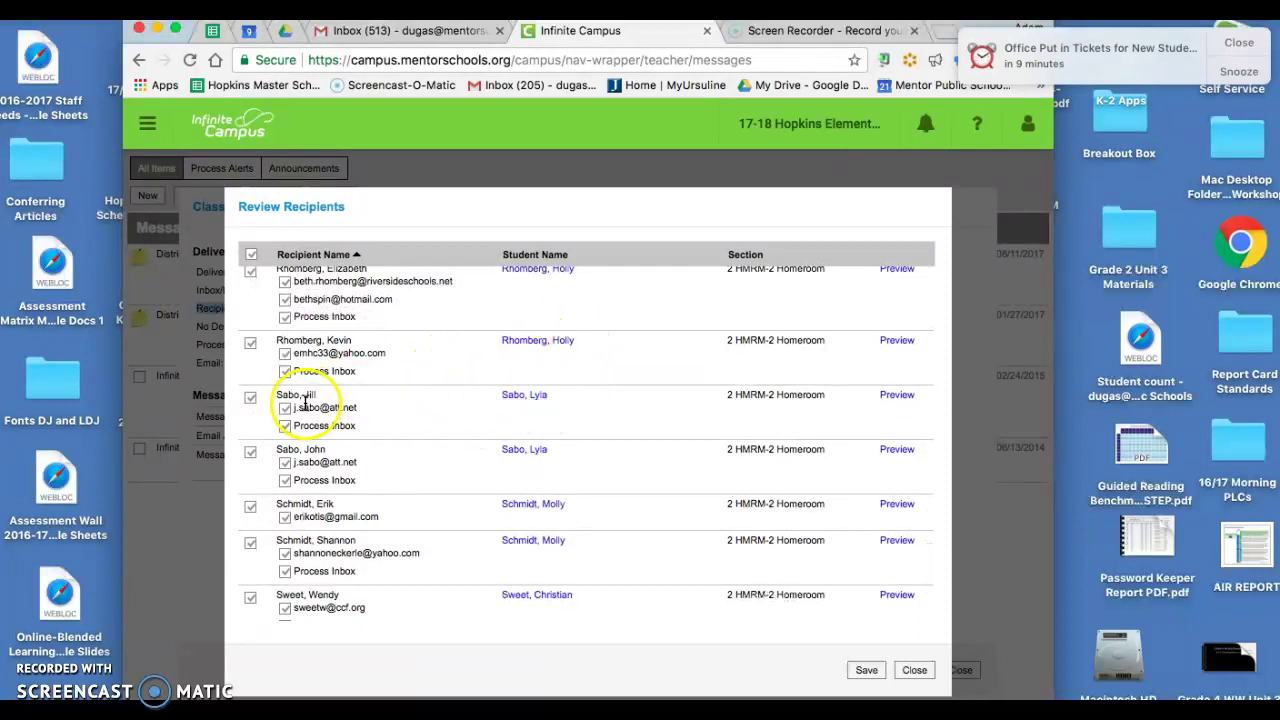
scroll(307, 403, "down", 8)
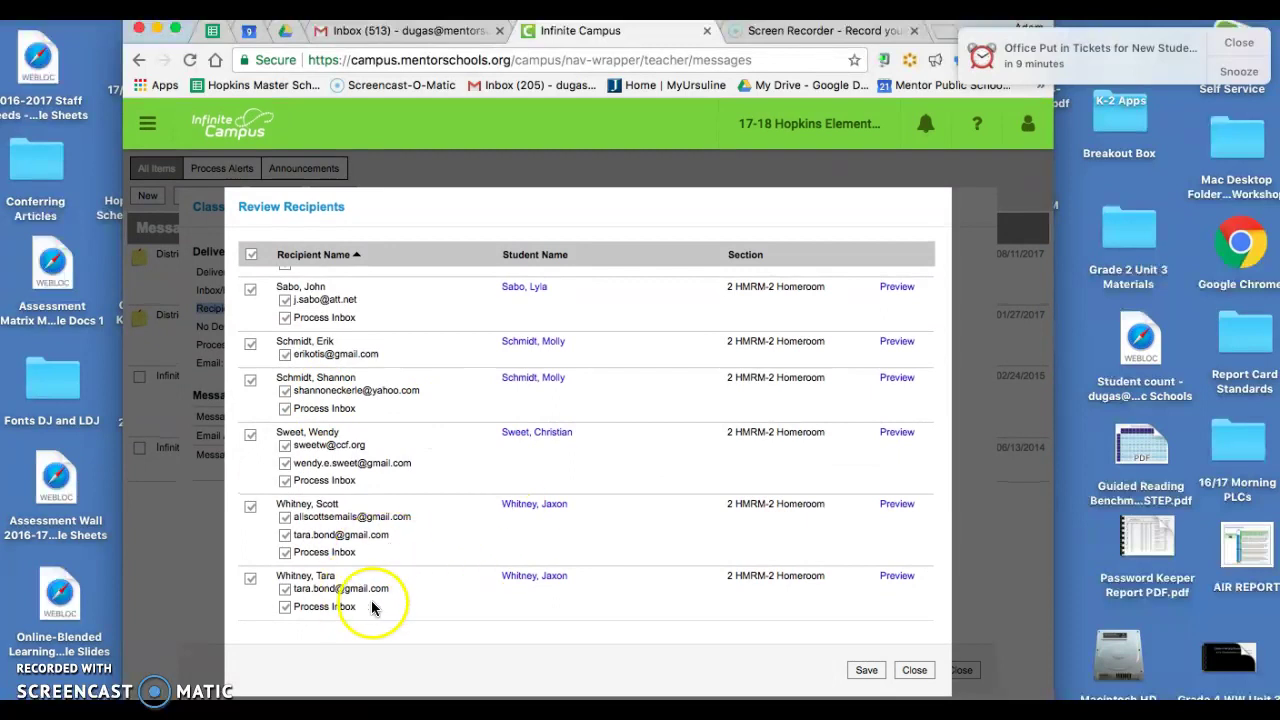
Save the reviewed recipient list and send the class message
left_click(866, 671)
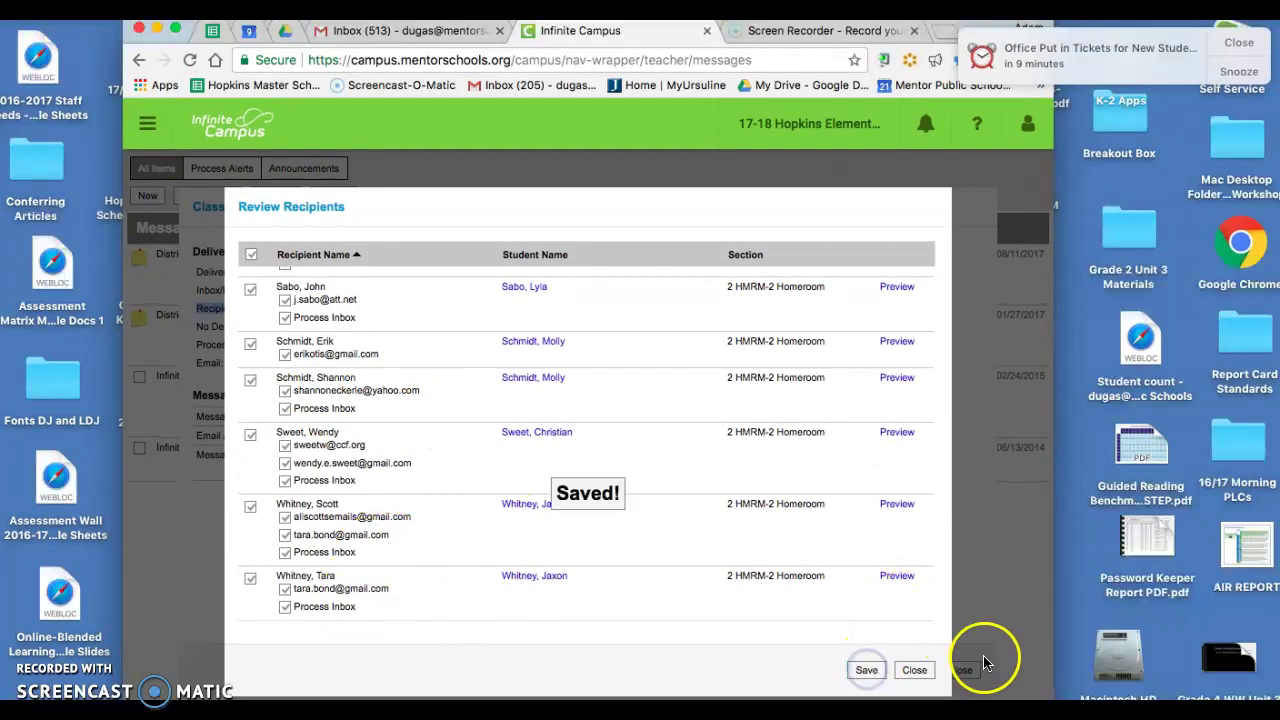
left_click(912, 669)
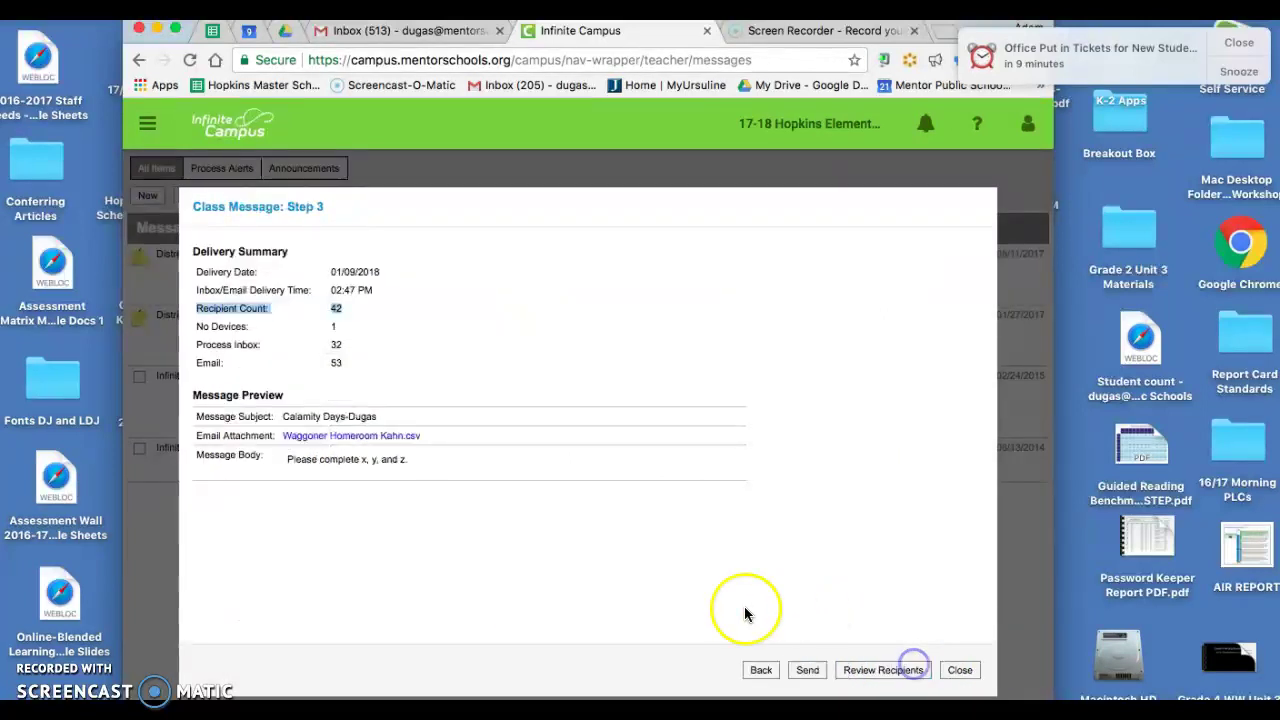
left_click(809, 671)
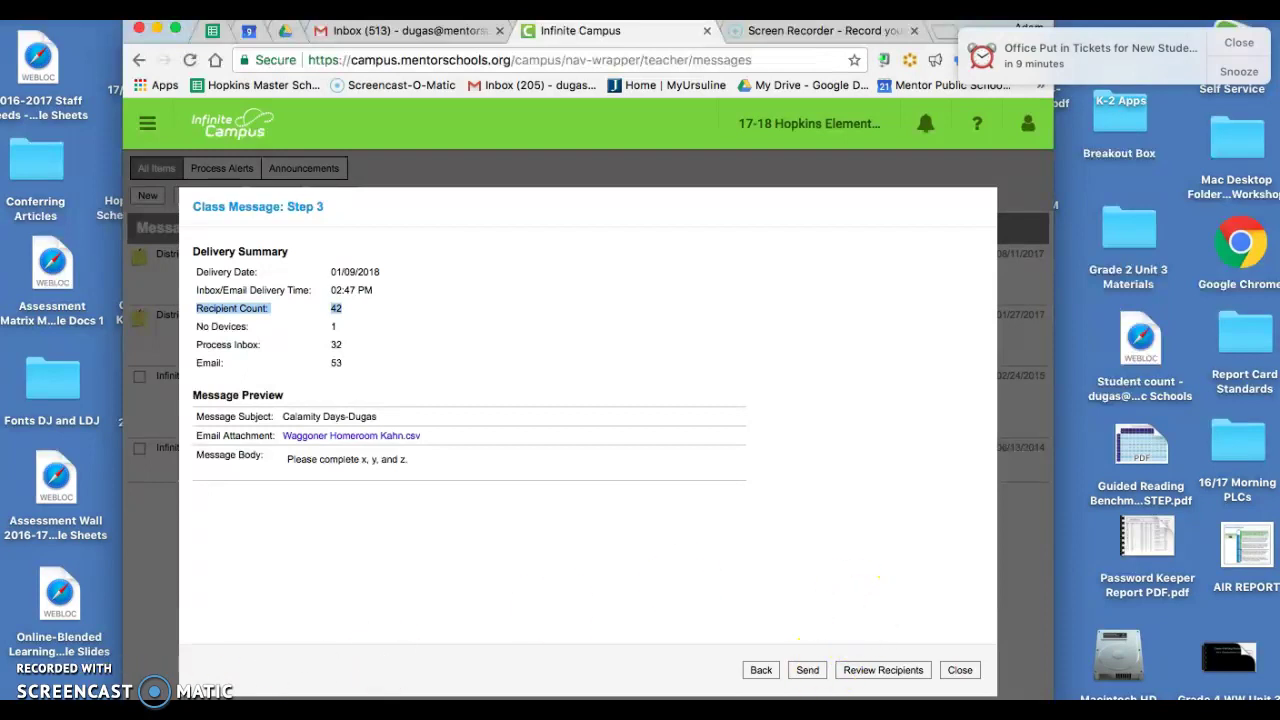